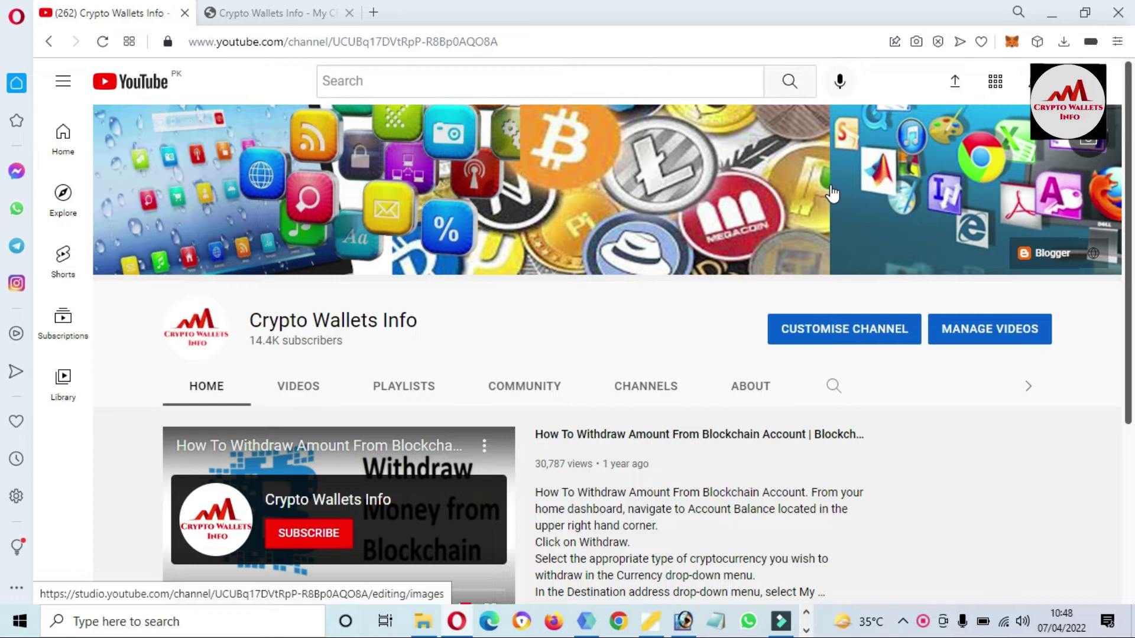
Look over the Crypto Wallets Info YouTube channel page and switch to the Crypto Wallets Info website.
scroll(2, 346, down, 3)
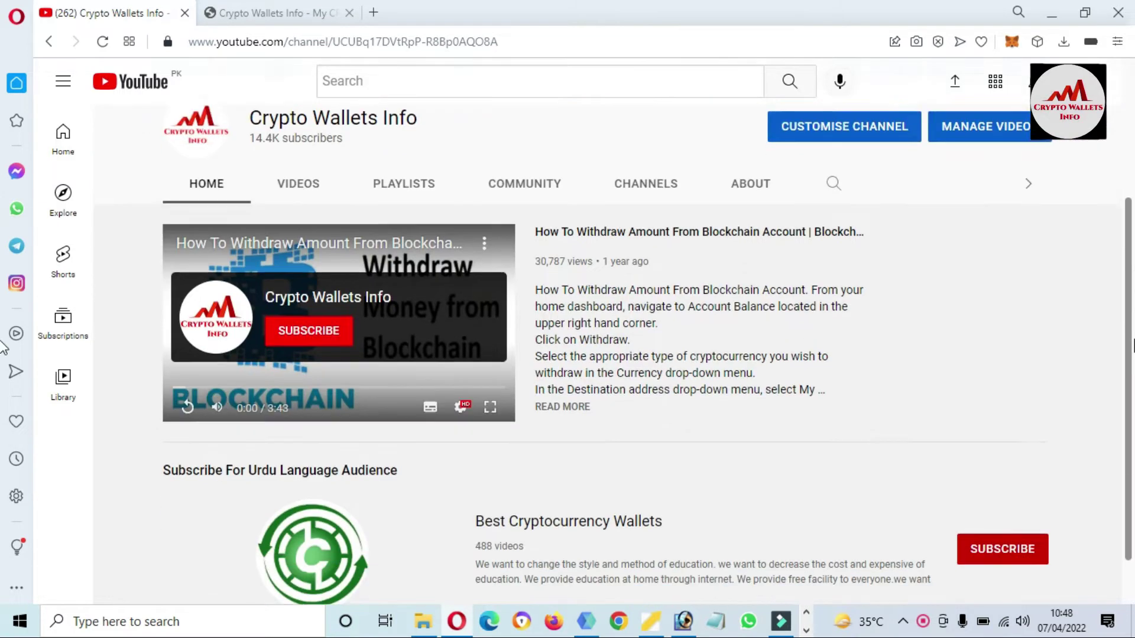
scroll(2, 346, down, 1)
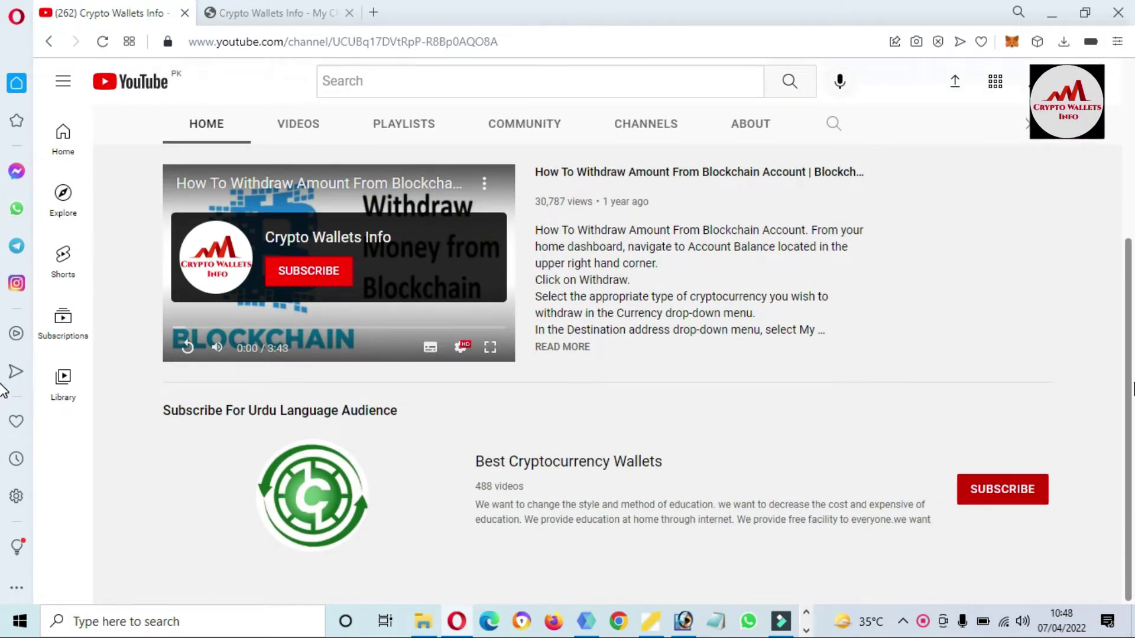
scroll(3, 390, up, 4)
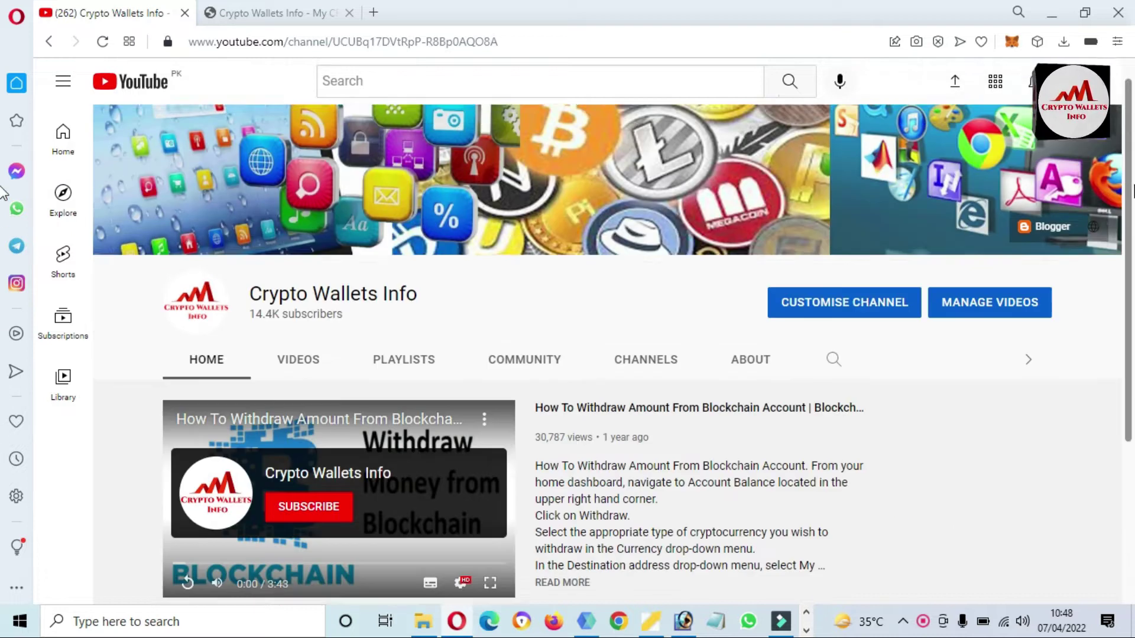
click(299, 7)
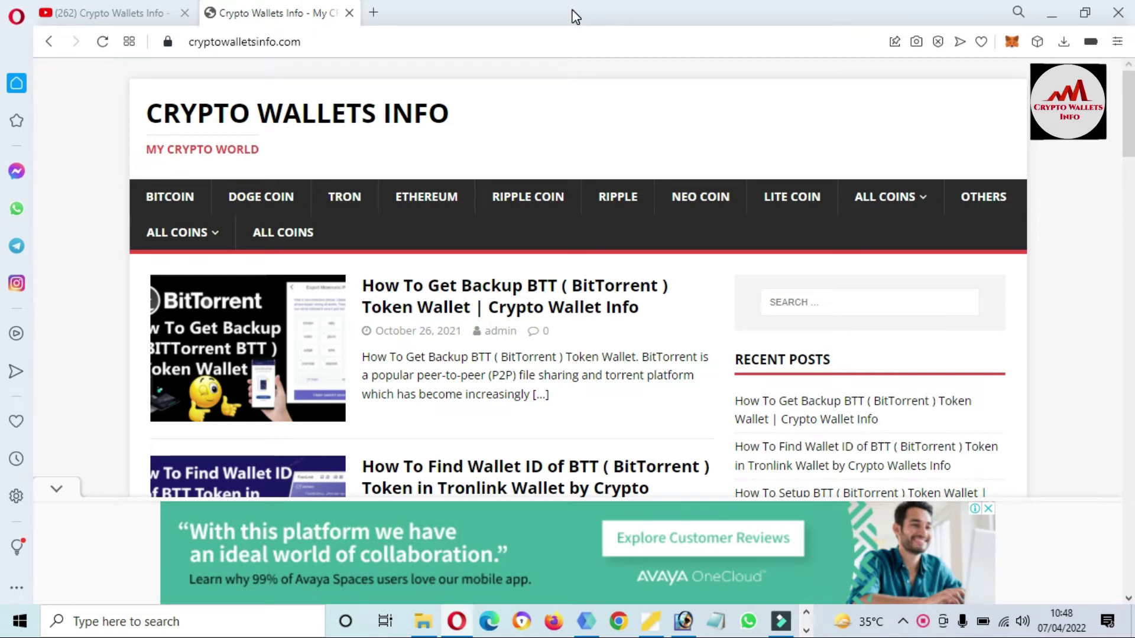
Open coinmarketcap.com in a new browser tab.
click(381, 14)
text(coin)
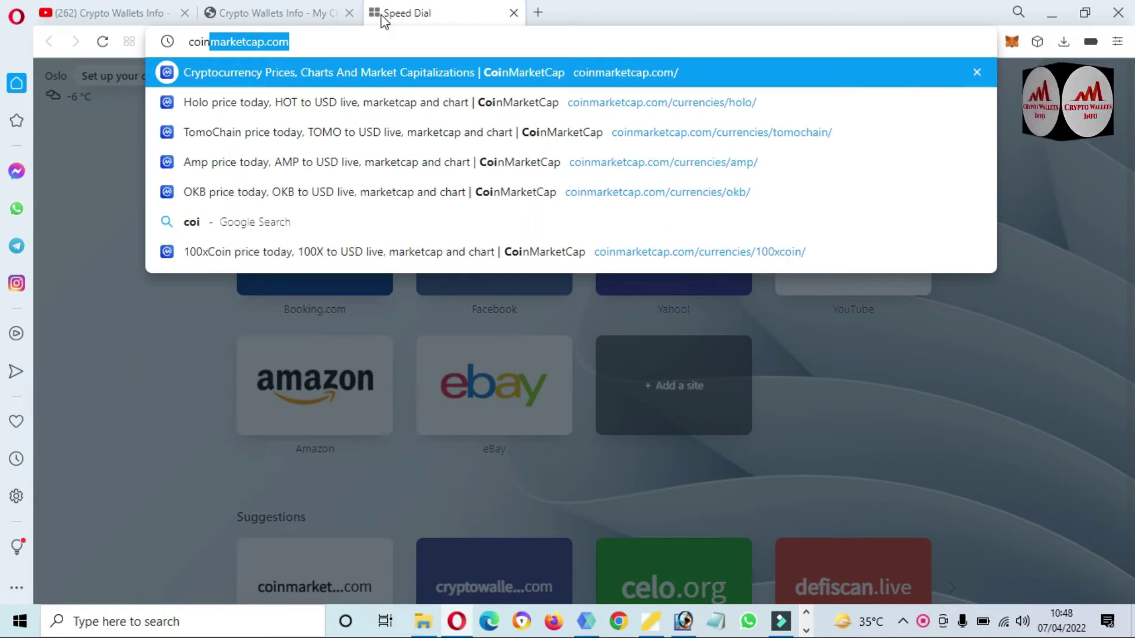
key(Return)
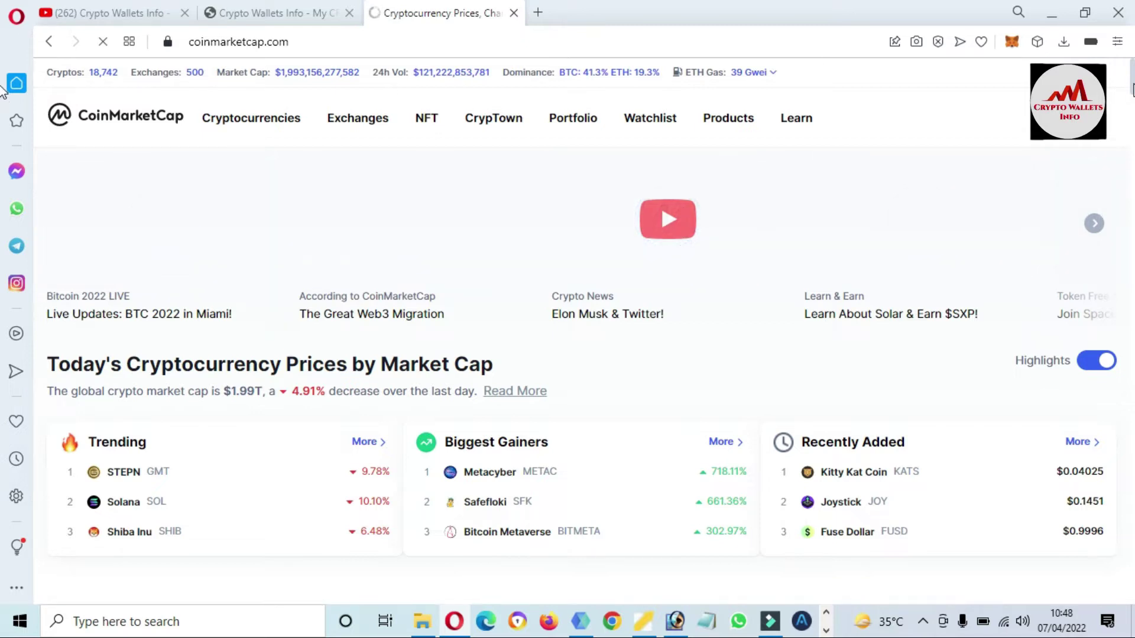
Find Klaytn (KLAY) in the cryptocurrency ranking by market cap and open its coin page.
scroll(3, 118, down, 10)
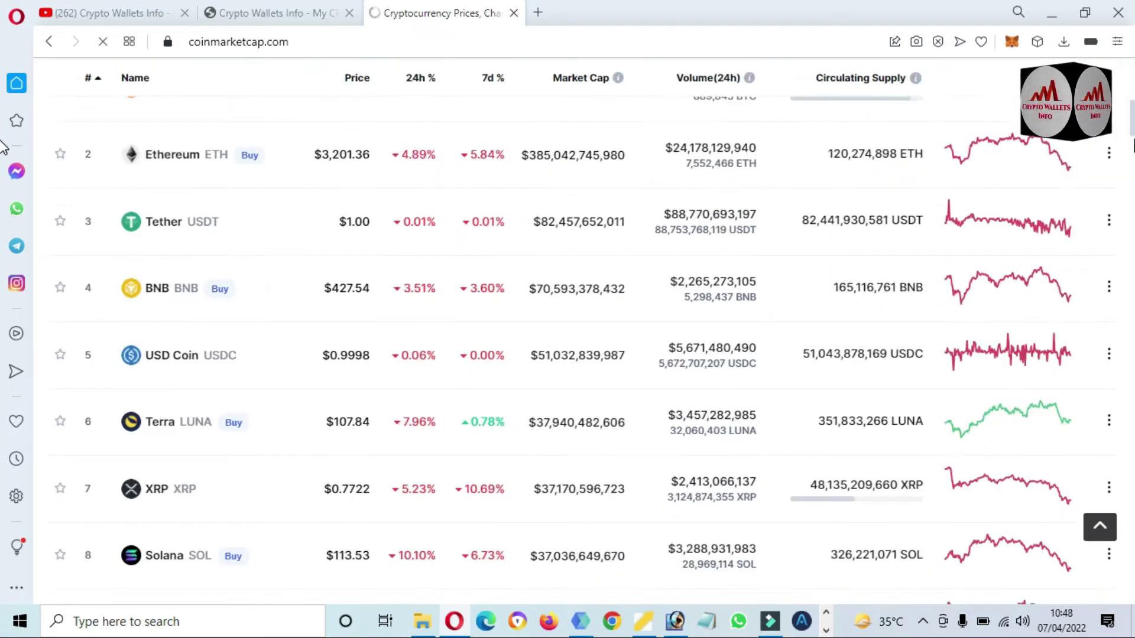
scroll(3, 150, down, 8)
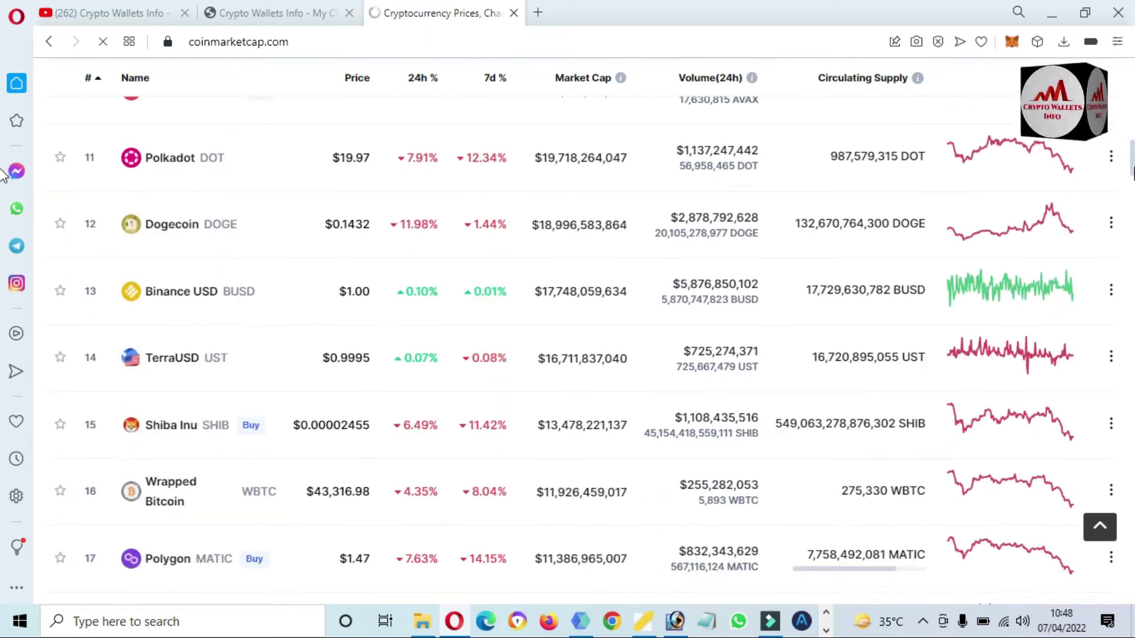
scroll(3, 201, down, 4)
scroll(3, 219, down, 5)
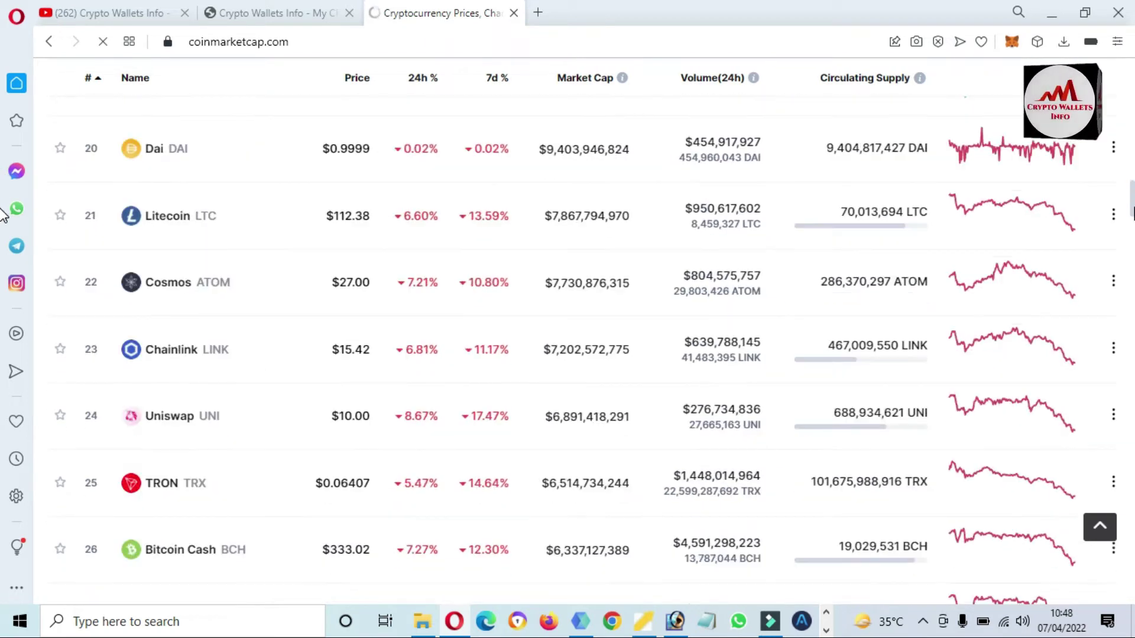
scroll(3, 237, down, 10)
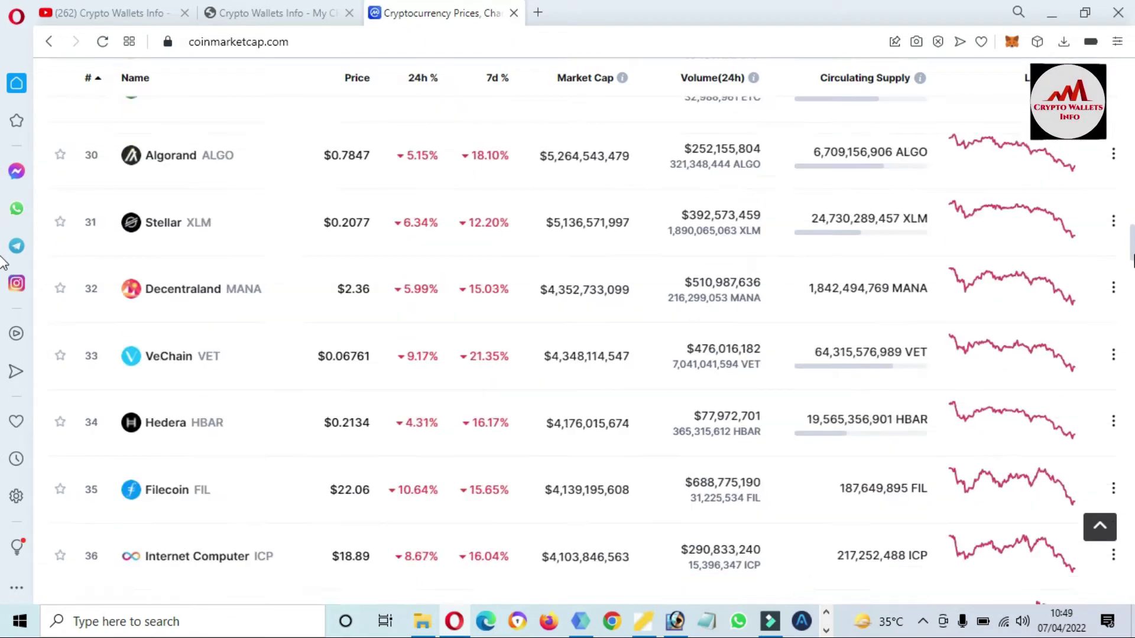
scroll(3, 260, down, 8)
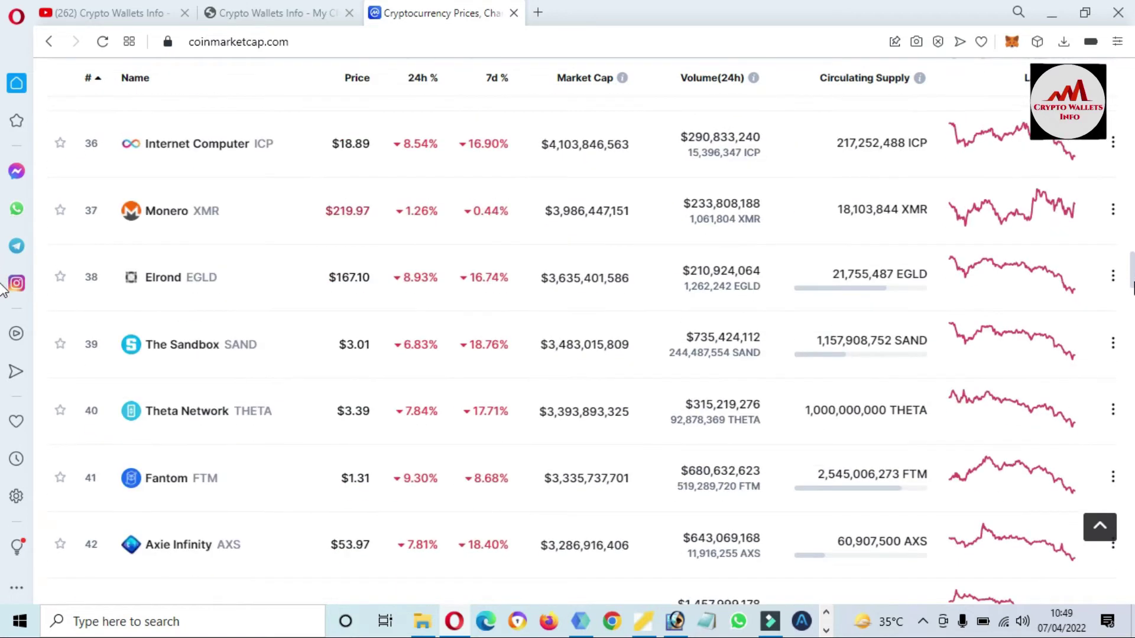
scroll(3, 298, down, 3)
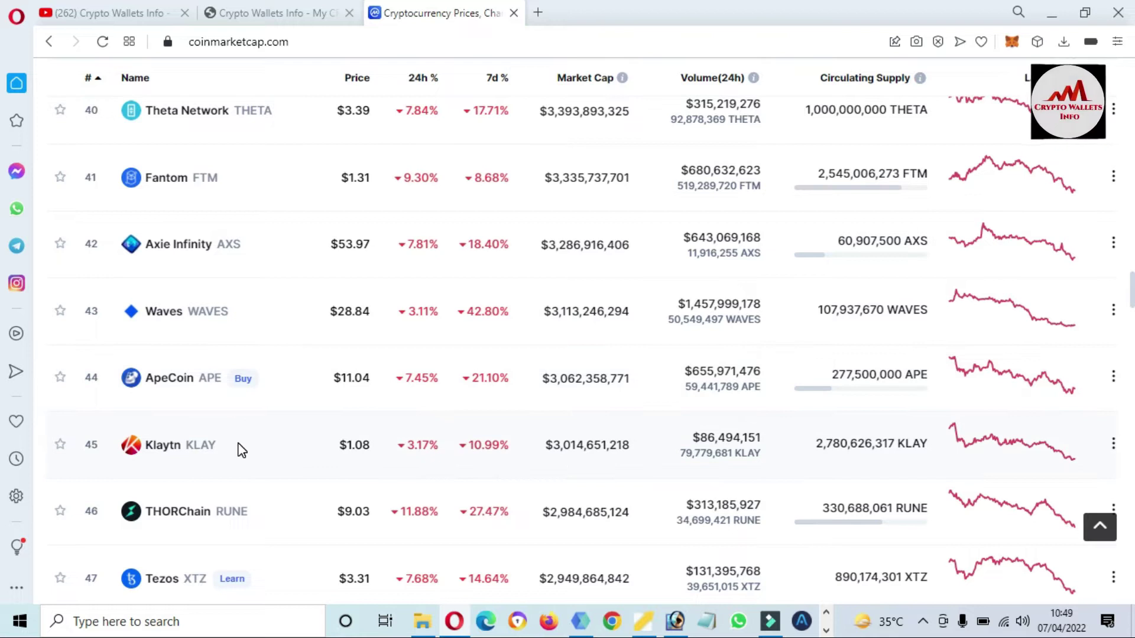
drag(224, 450, 122, 448)
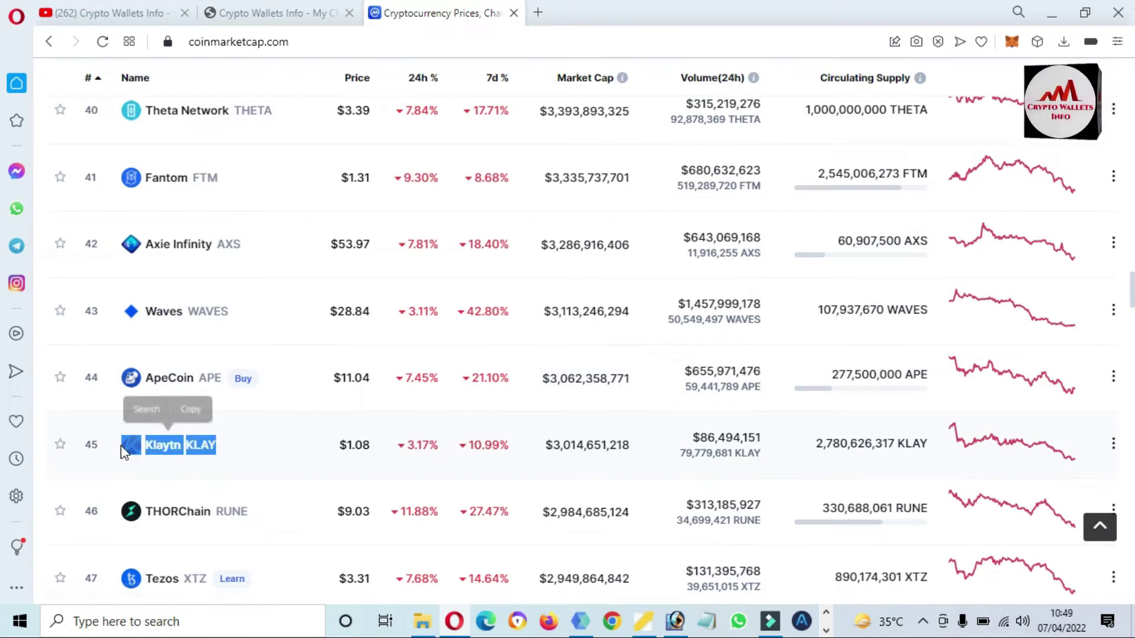
click(170, 456)
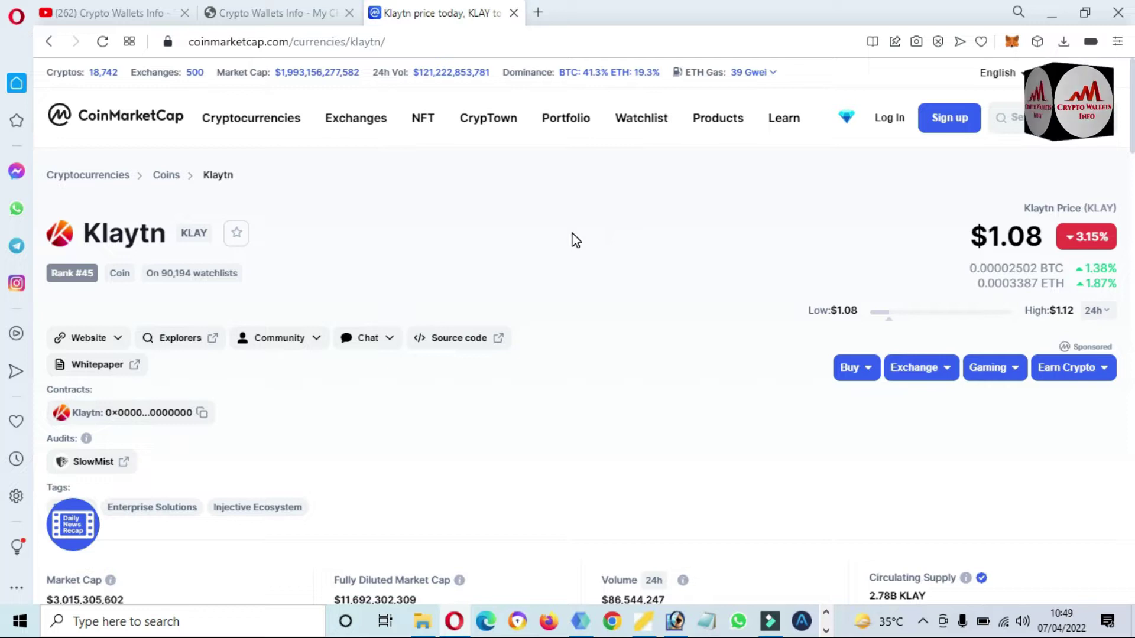
Search CoinMarketCap for "klaysw" and open the KLAYswap exchange page.
scroll(3, 153, down, 20)
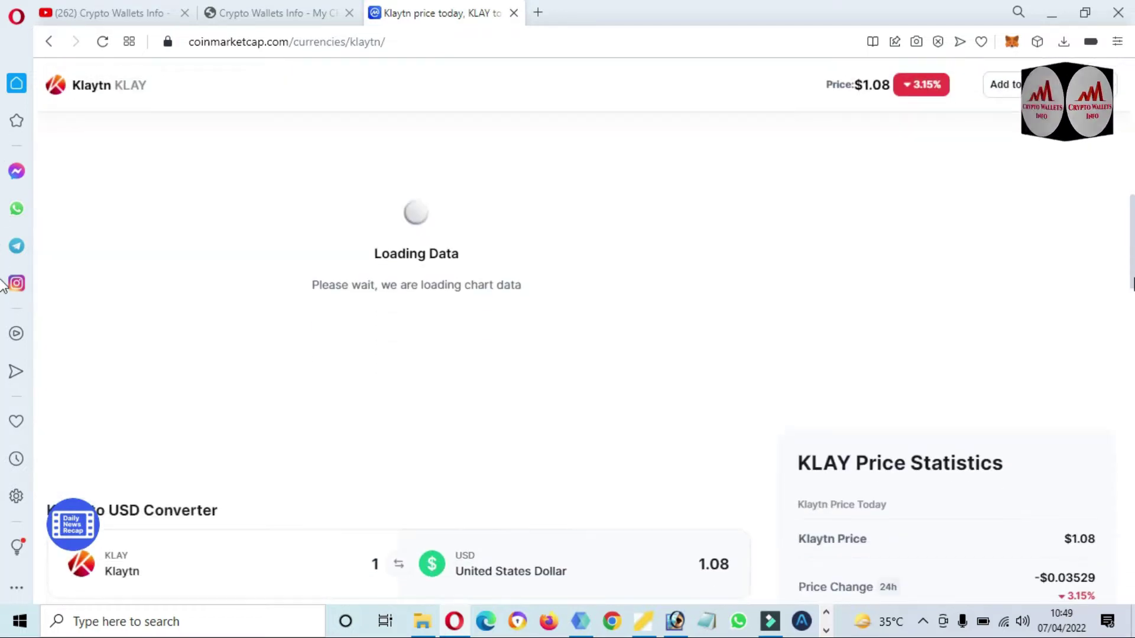
scroll(1114, 98, up, 20)
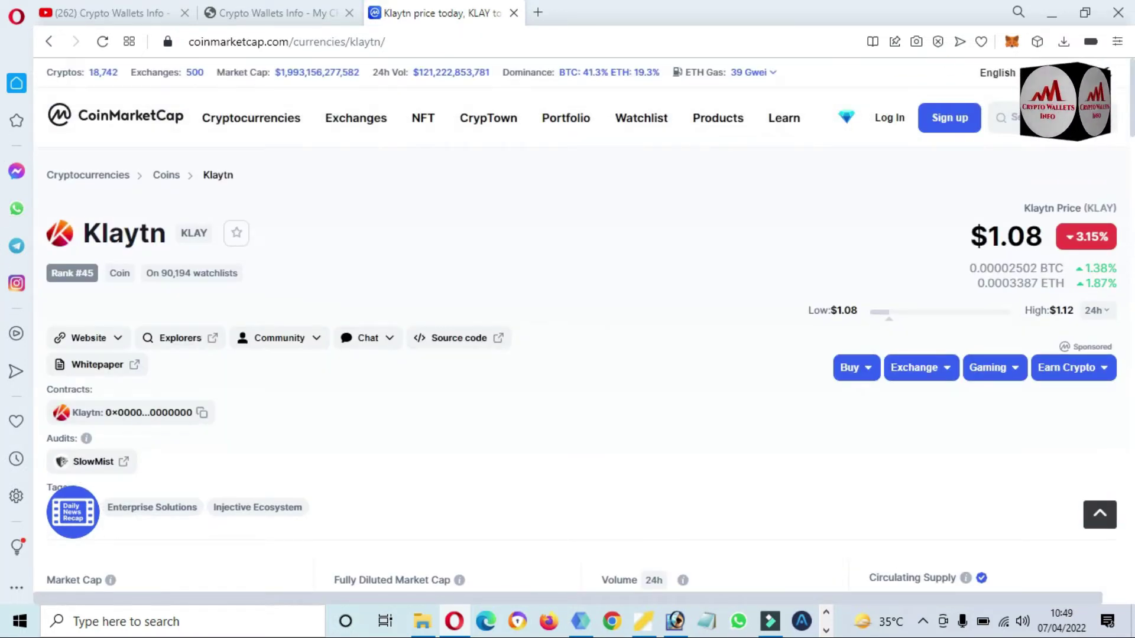
click(1025, 116)
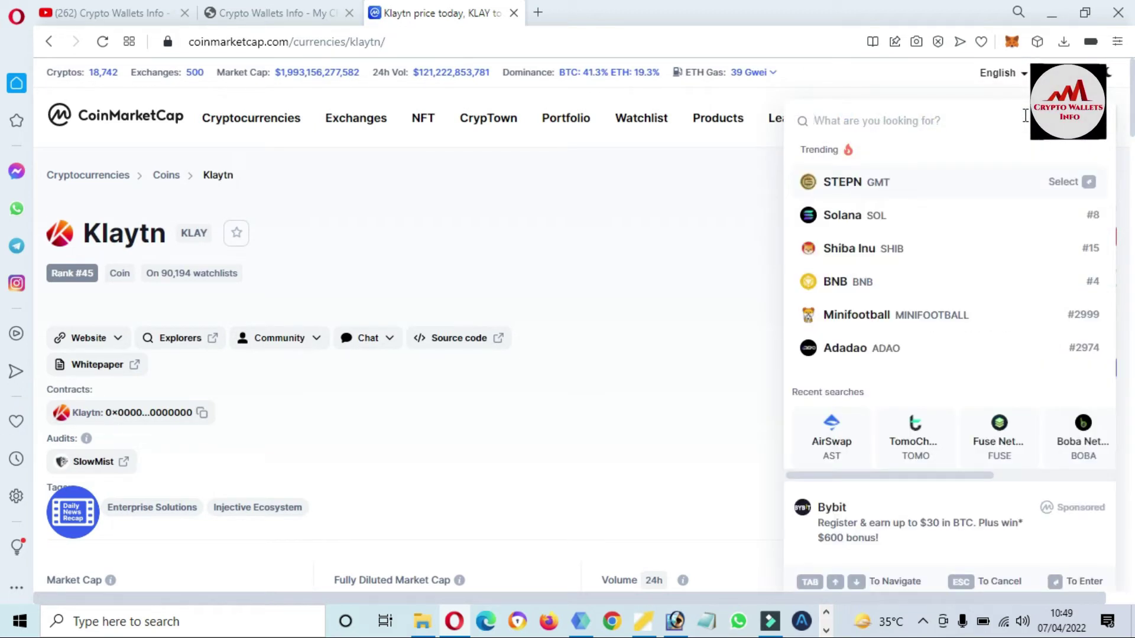
text(klay)
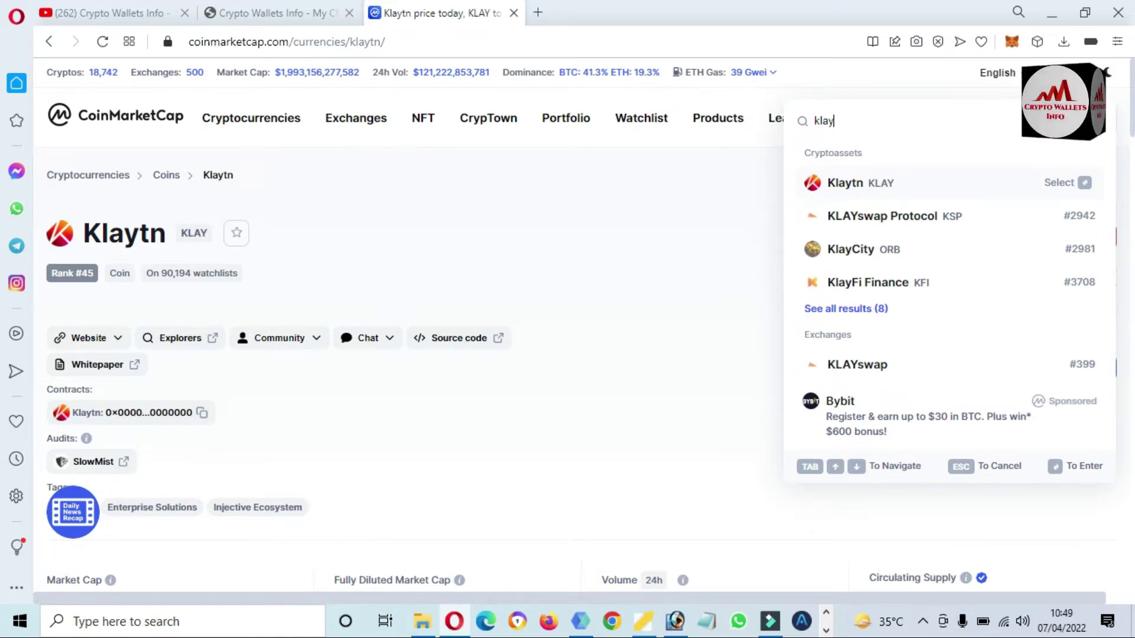
text(sw)
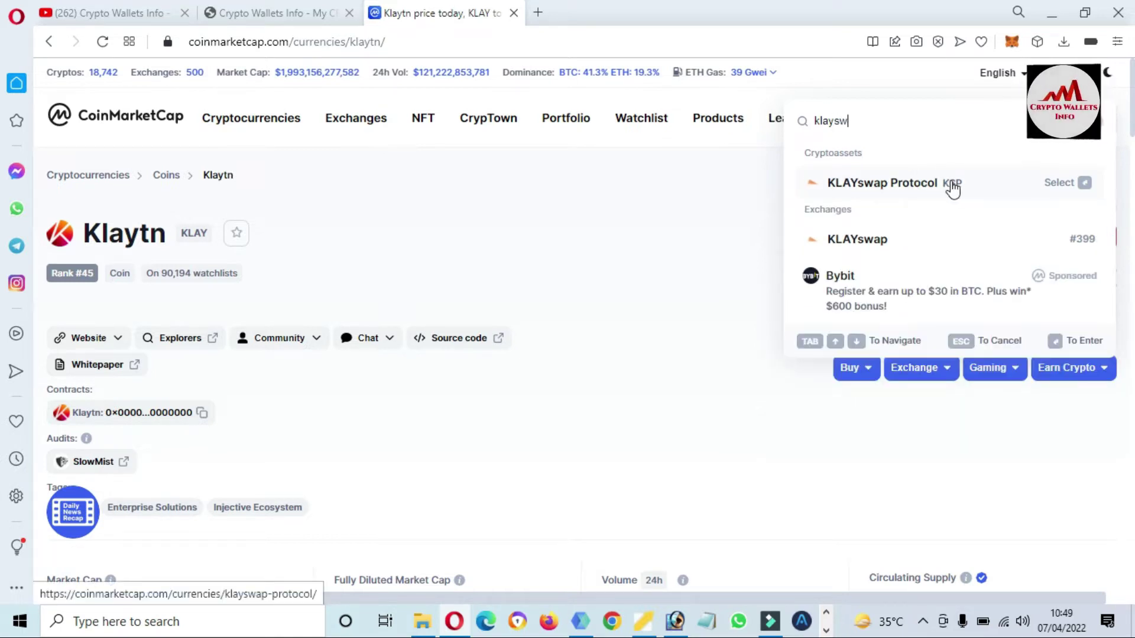
click(879, 246)
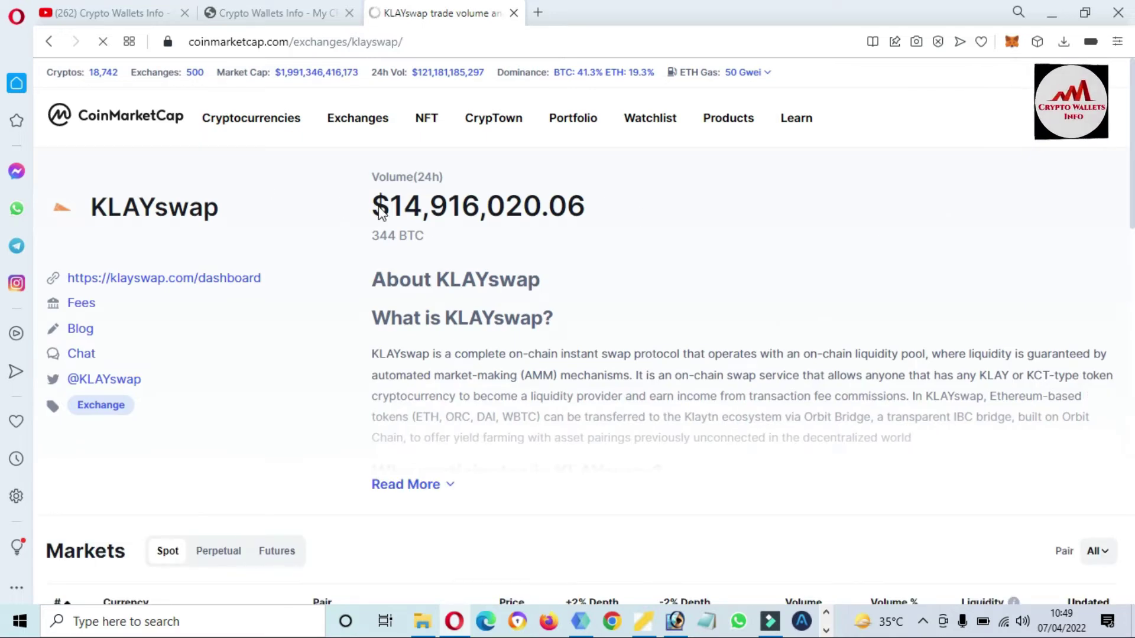
Examine KLAYswap's 24-hour trading volume, official website link and list of spot market pairs.
drag(370, 210, 587, 195)
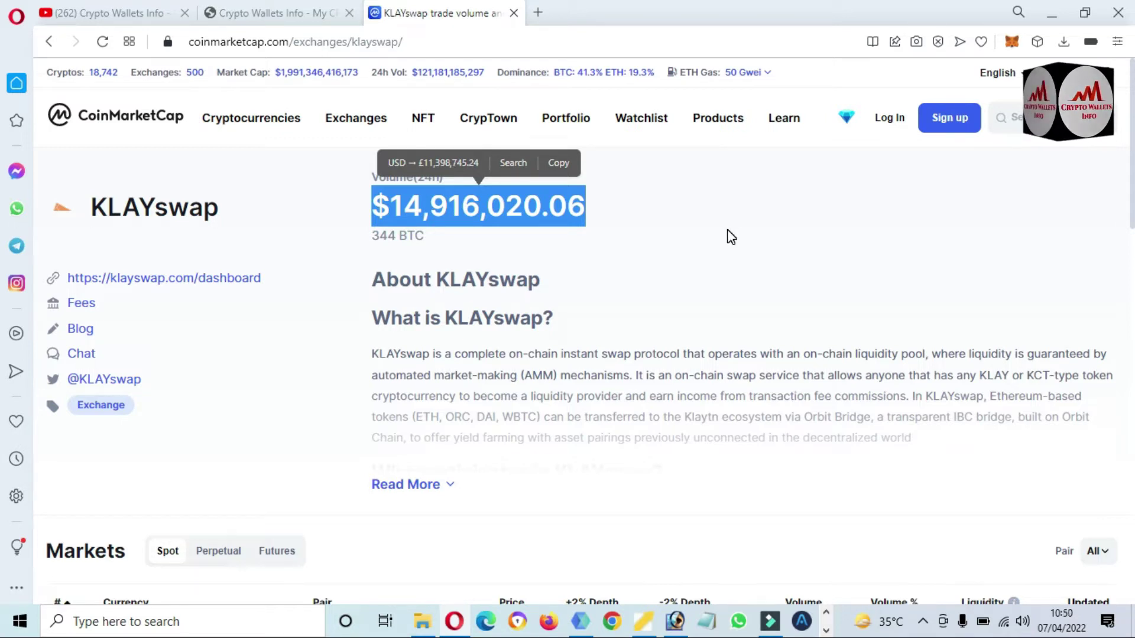
drag(292, 276, 57, 282)
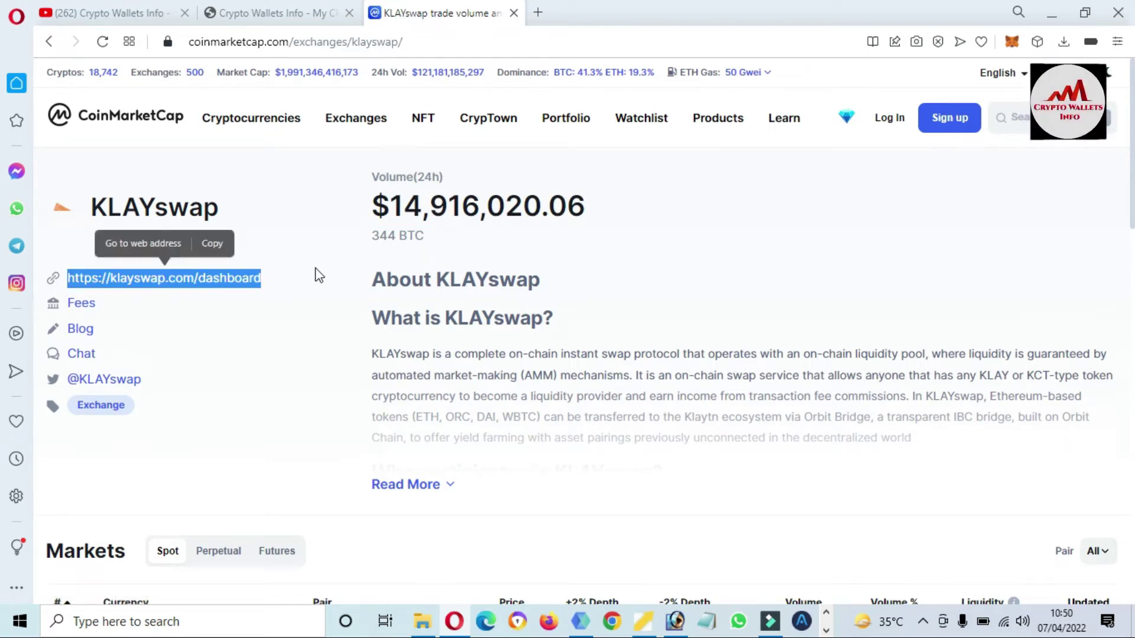
scroll(3, 251, down, 5)
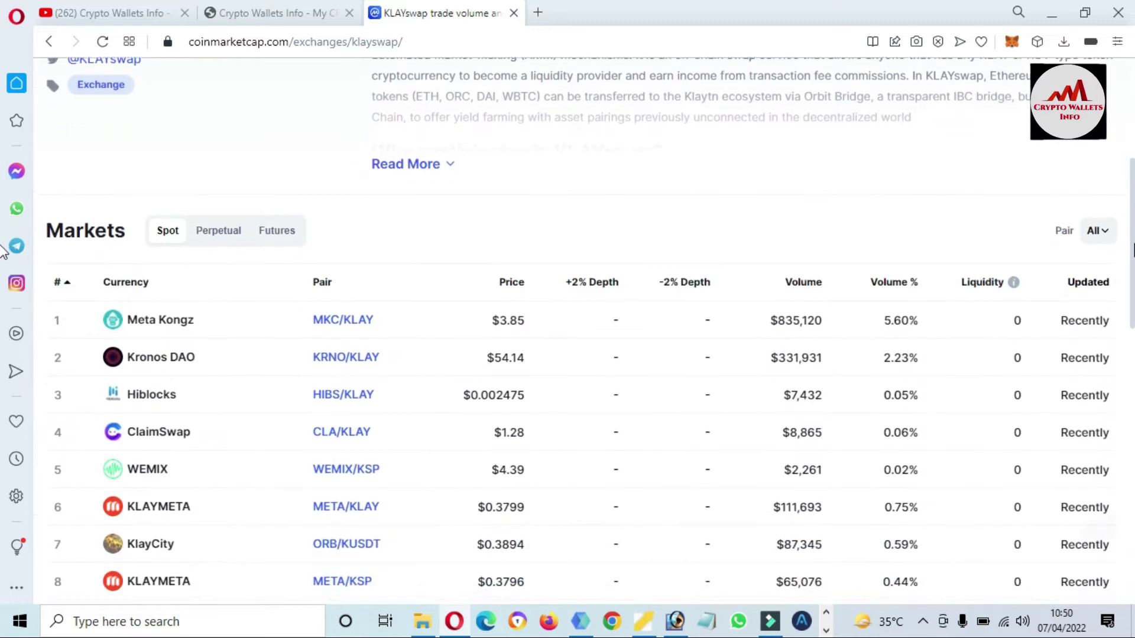
scroll(3, 253, down, 1)
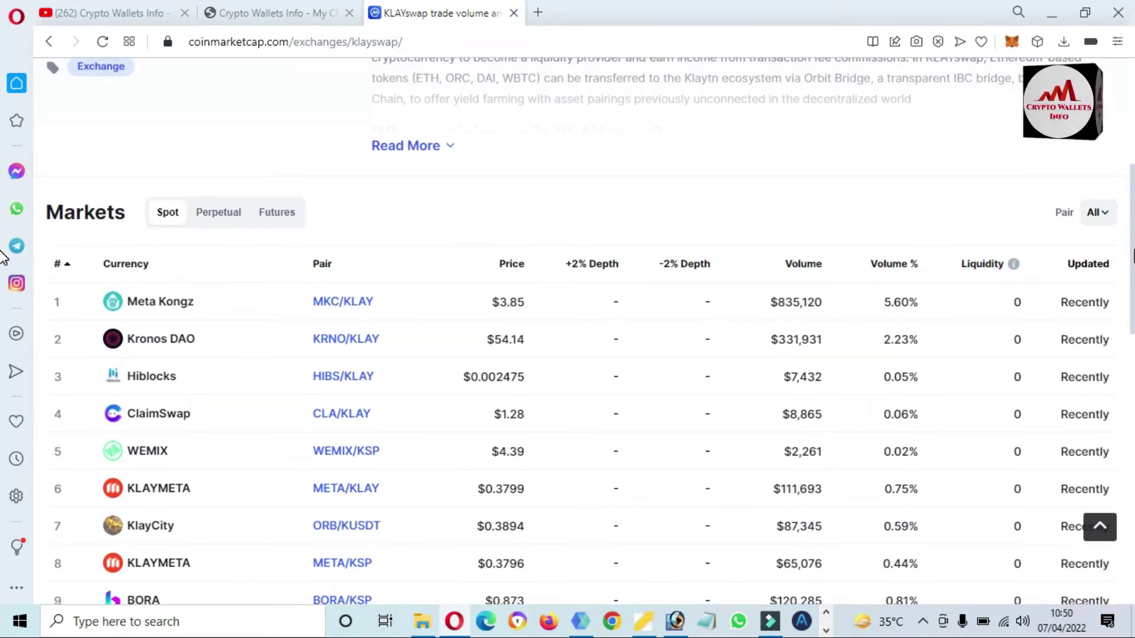
scroll(3, 260, down, 2)
scroll(3, 300, down, 3)
scroll(3, 346, up, 4)
scroll(3, 366, down, 6)
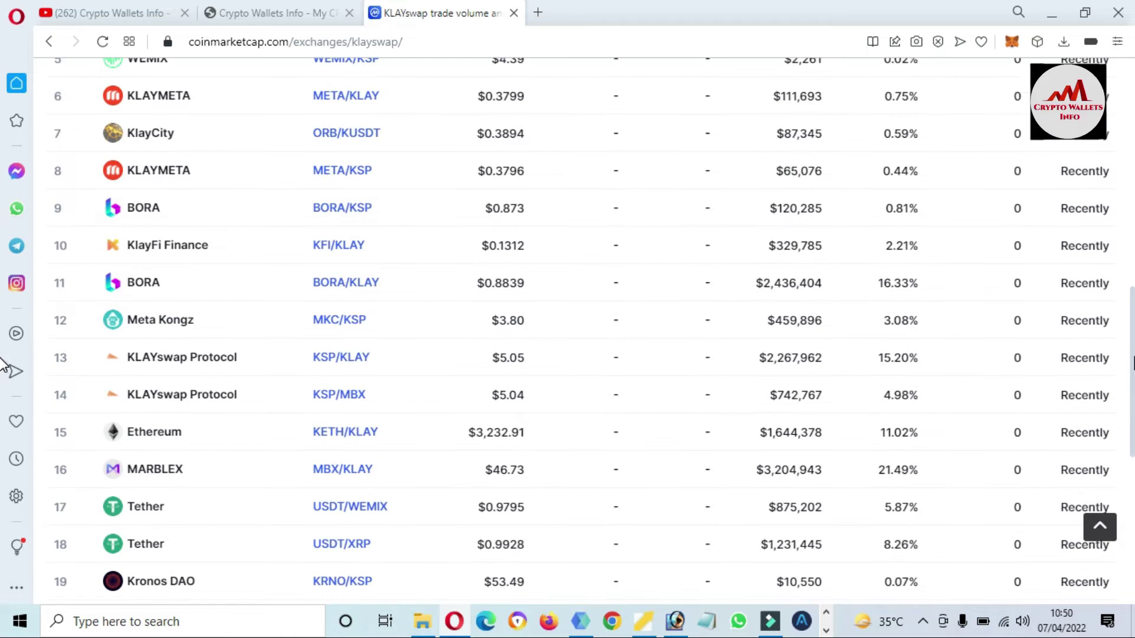
scroll(3, 375, down, 7)
scroll(3, 378, up, 2)
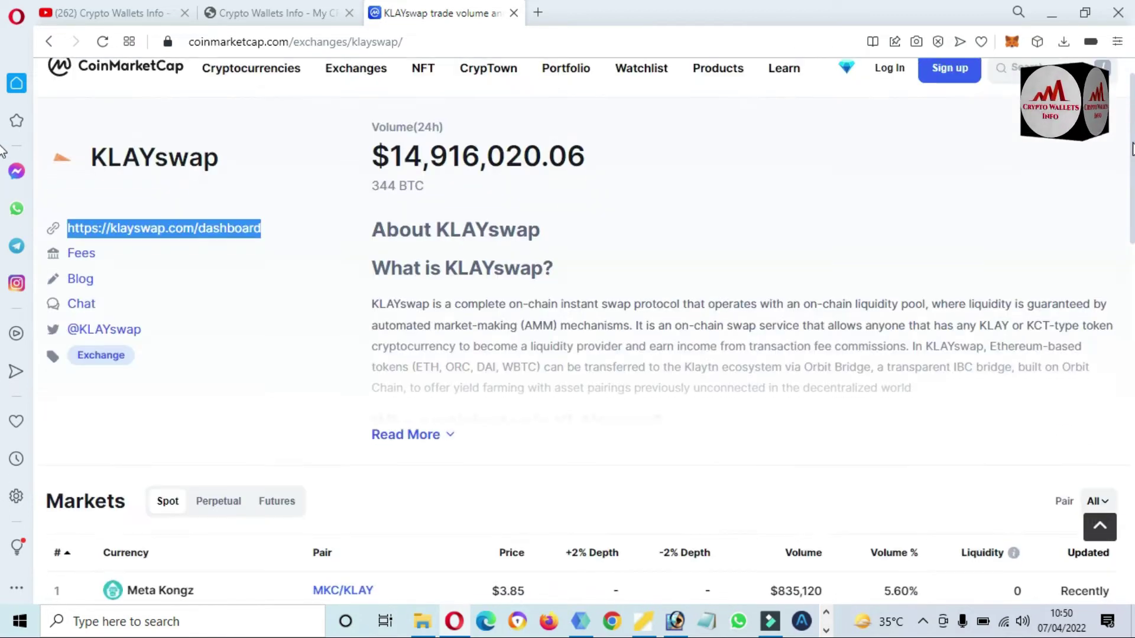
scroll(3, 145, up, 2)
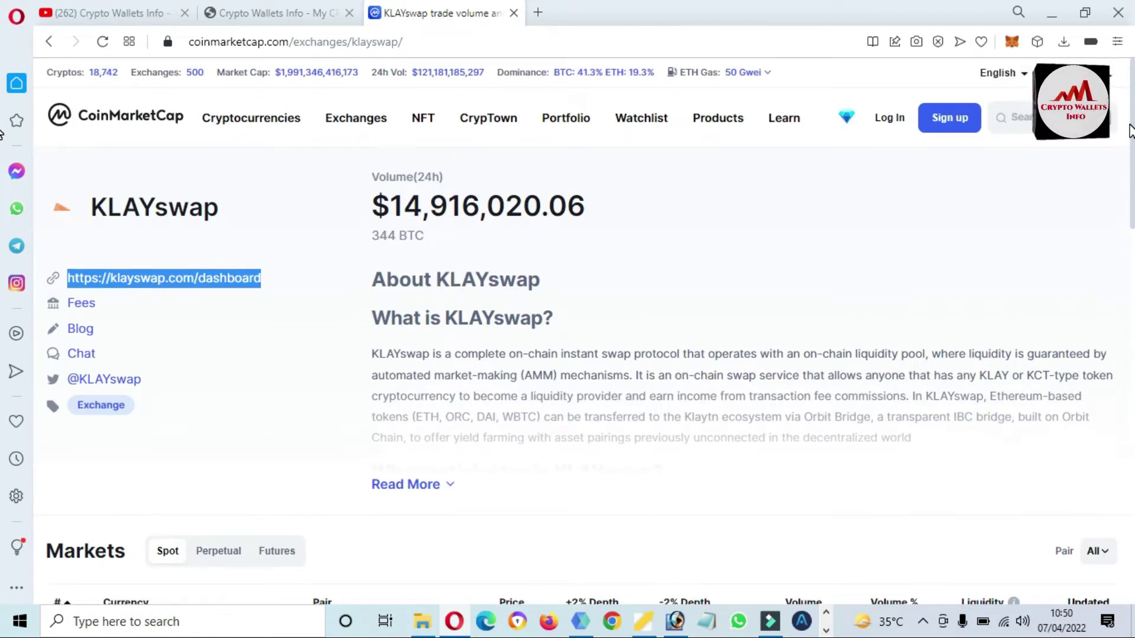
click(341, 304)
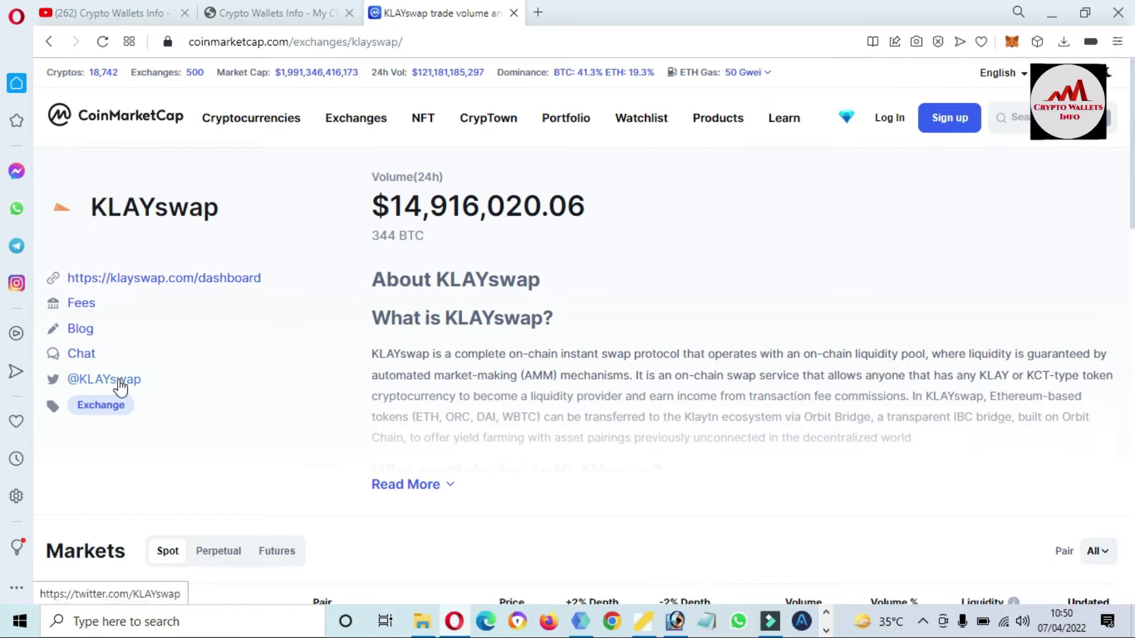
Open the official KLAYswap dashboard from the exchange page and review its circulating supply and liquidity pools.
click(132, 276)
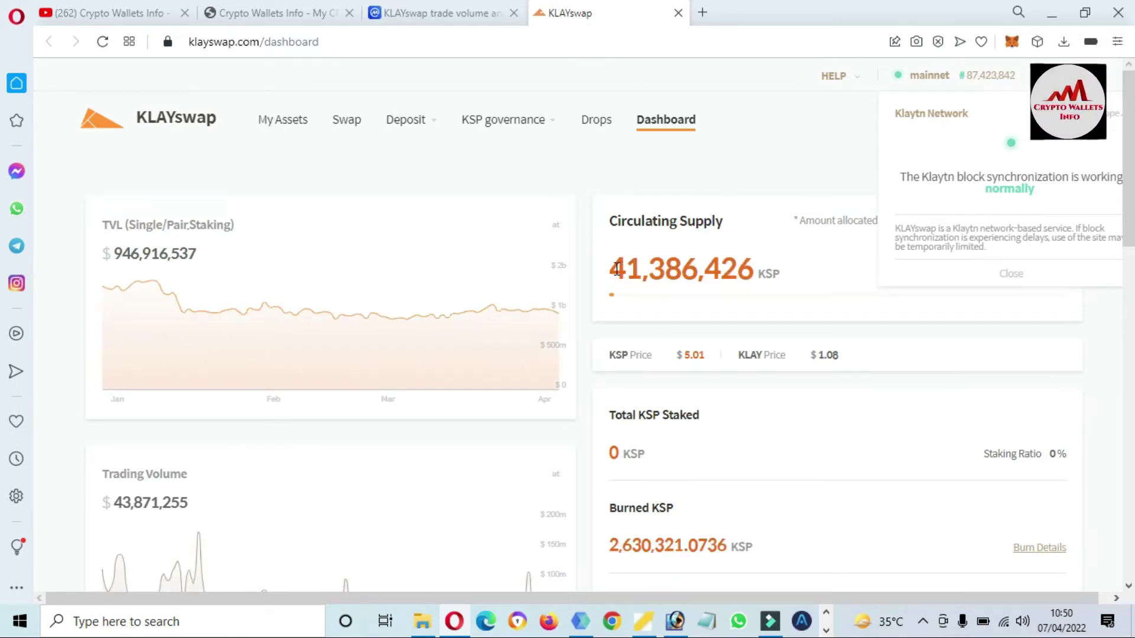
double_click(759, 253)
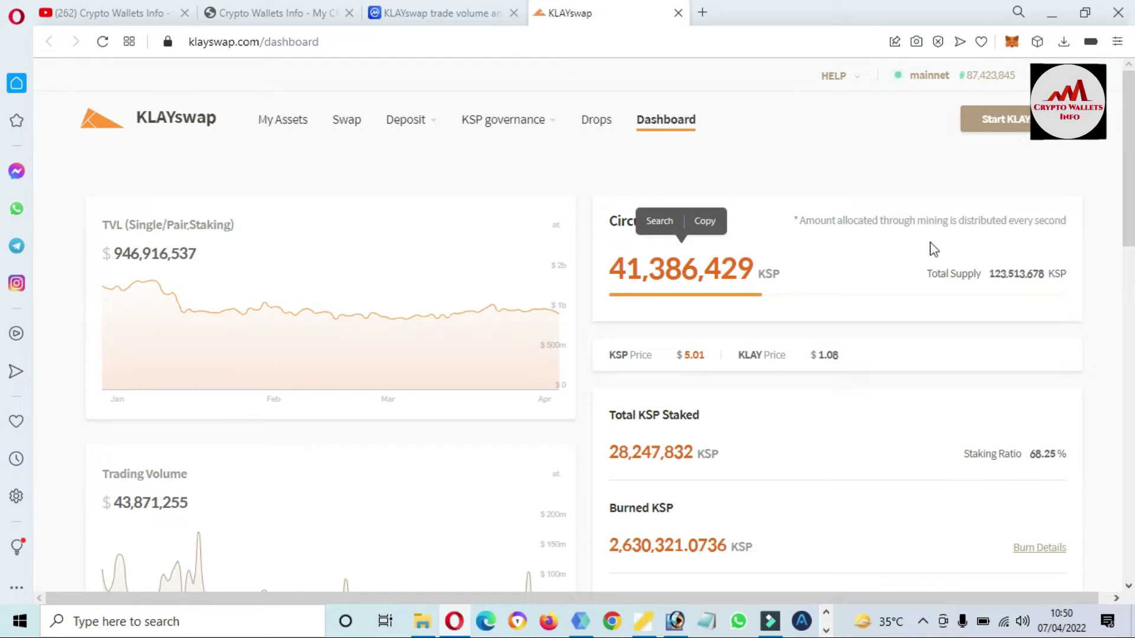
scroll(3, 186, down, 10)
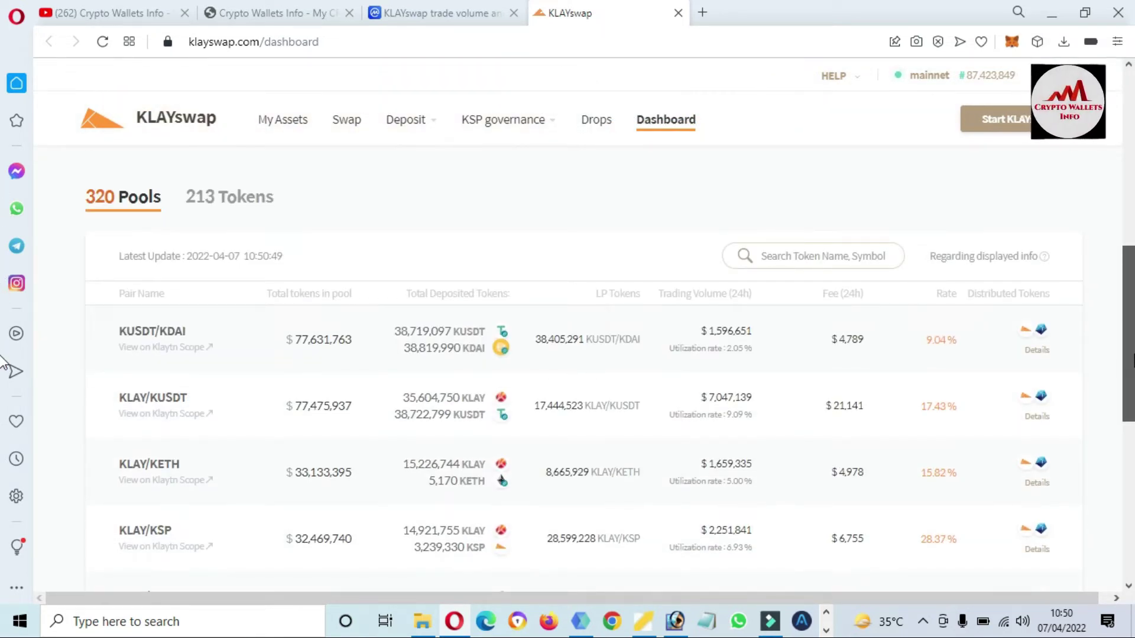
scroll(3, 363, down, 8)
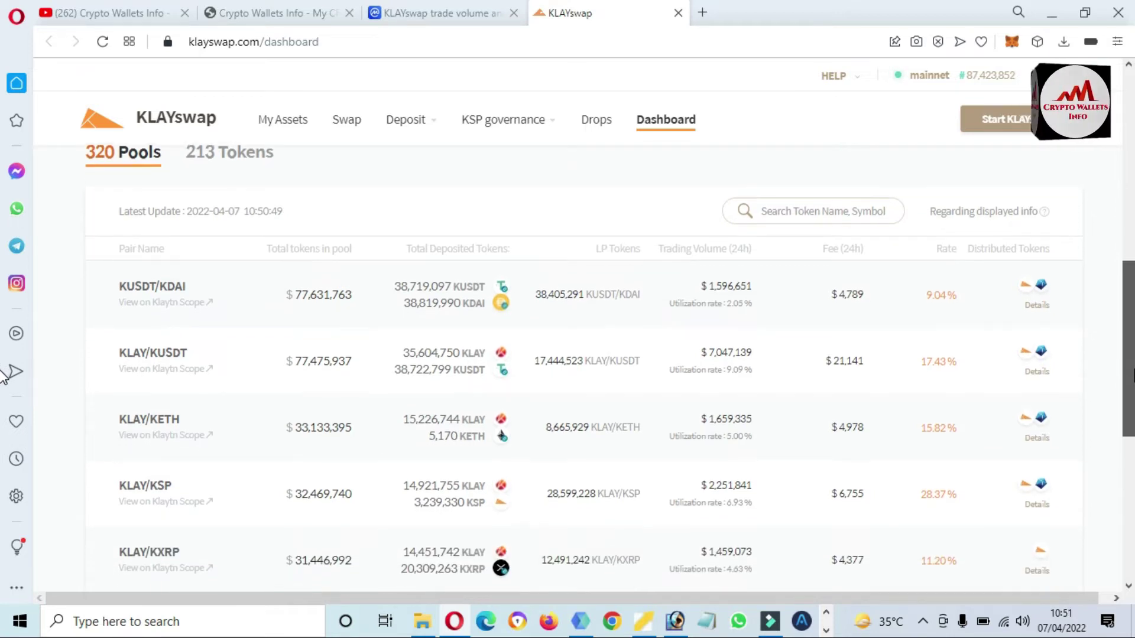
drag(1128, 495, 1122, 172)
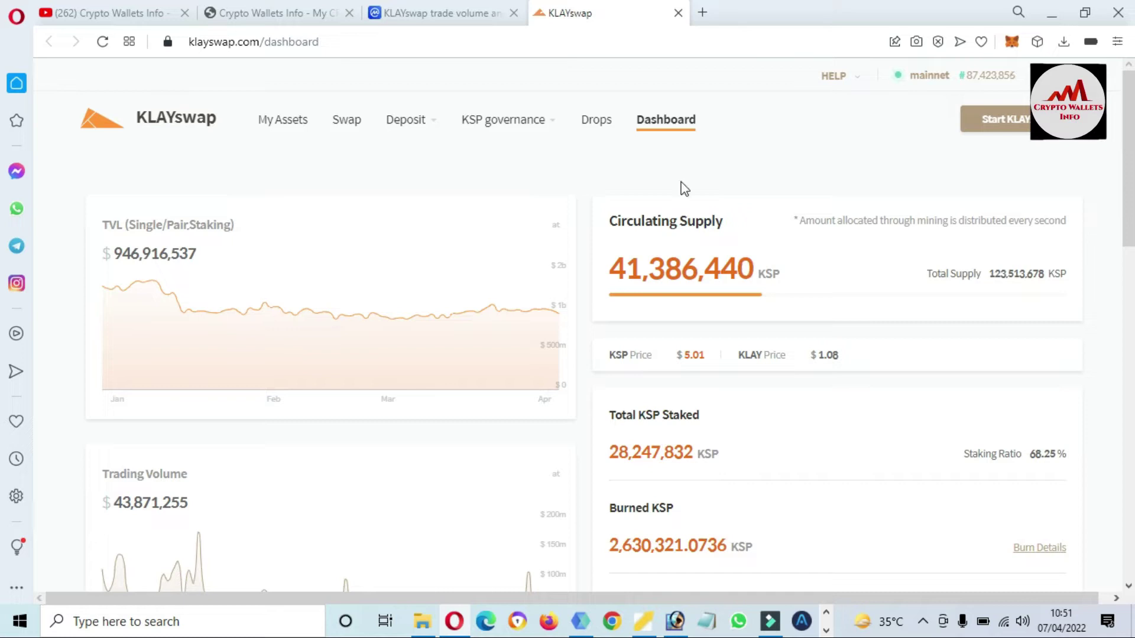
Open KLAYswap's Swap page and look over the swap form and the estimated returns section.
click(348, 124)
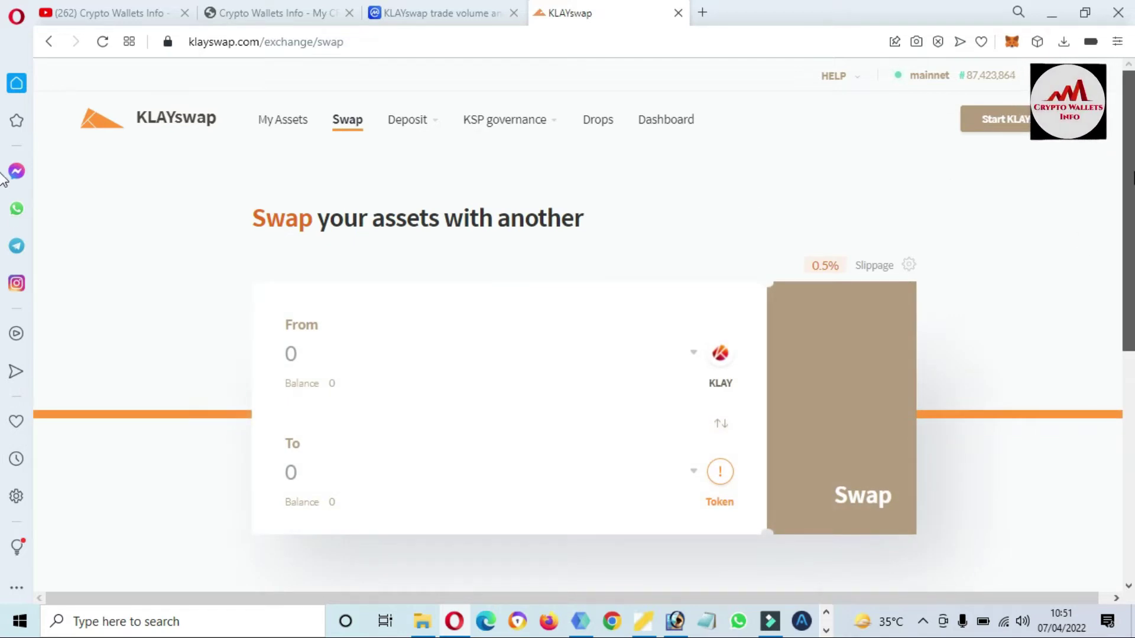
scroll(3, 222, down, 2)
scroll(3, 222, down, 4)
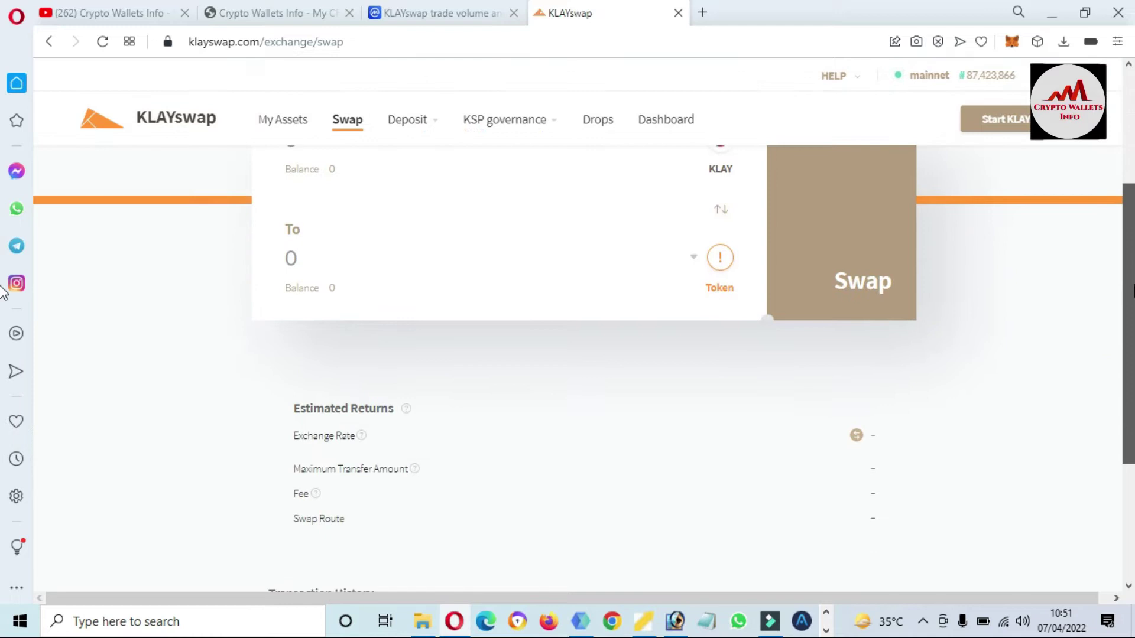
Start connecting KLAYswap to a MetaMask wallet and unlock MetaMask with the wallet password.
drag(1132, 354, 1132, 190)
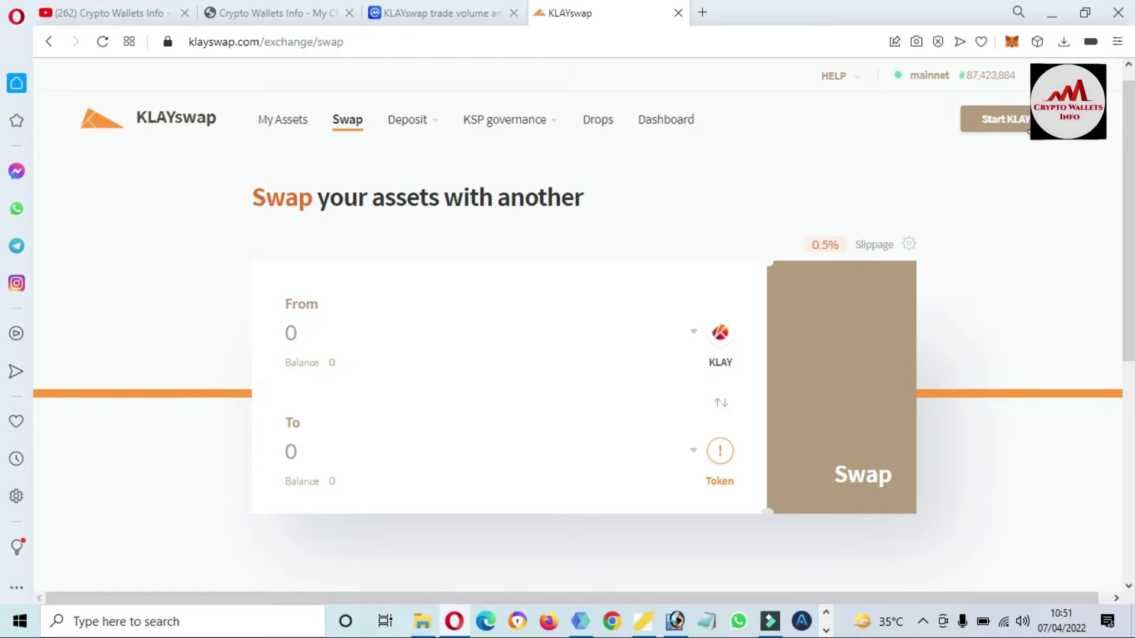
click(1005, 121)
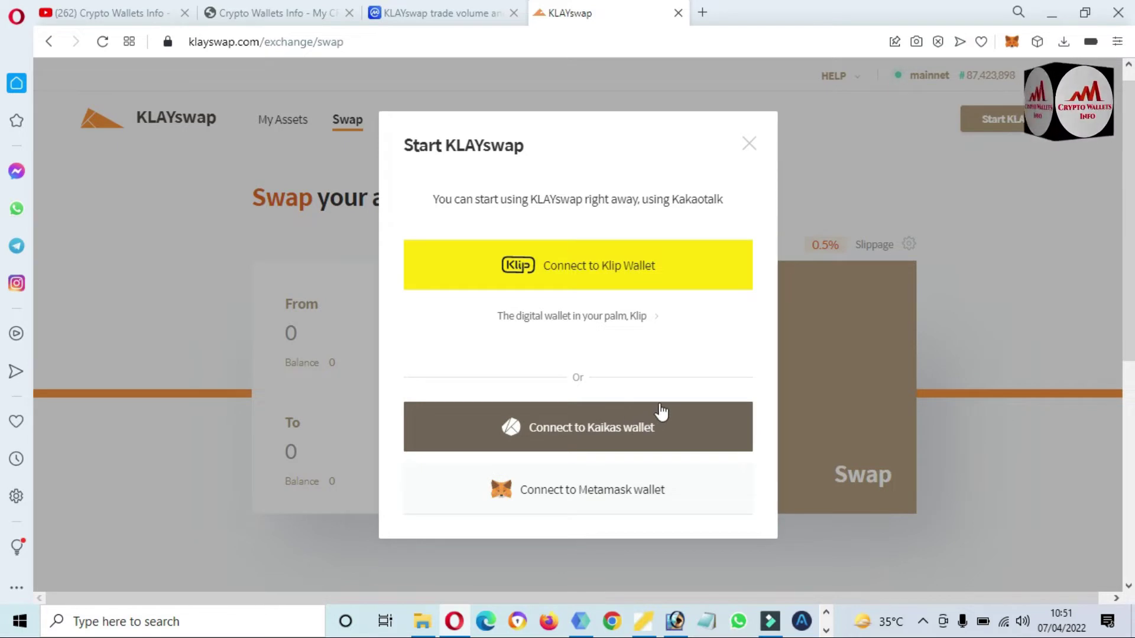
click(577, 493)
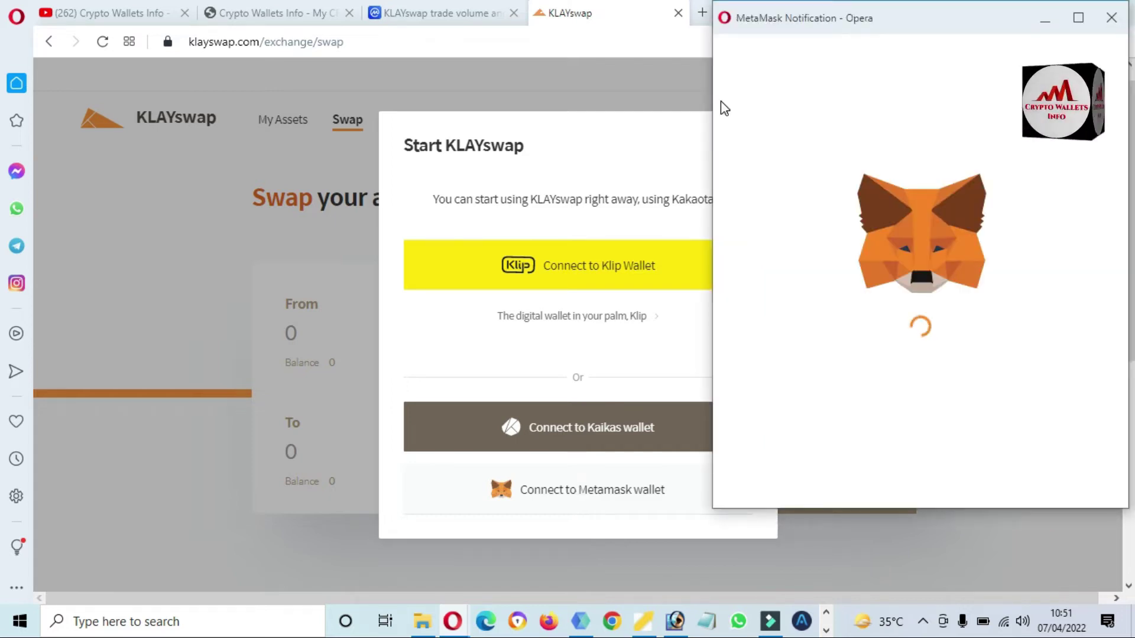
drag(915, 15, 833, 34)
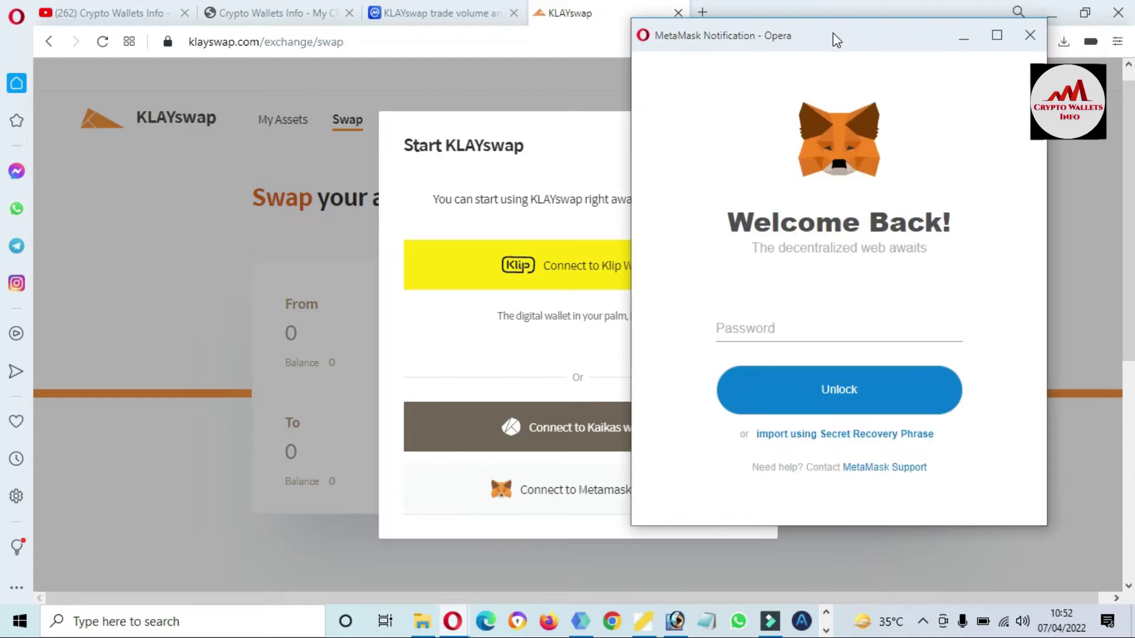
click(795, 336)
text(•)
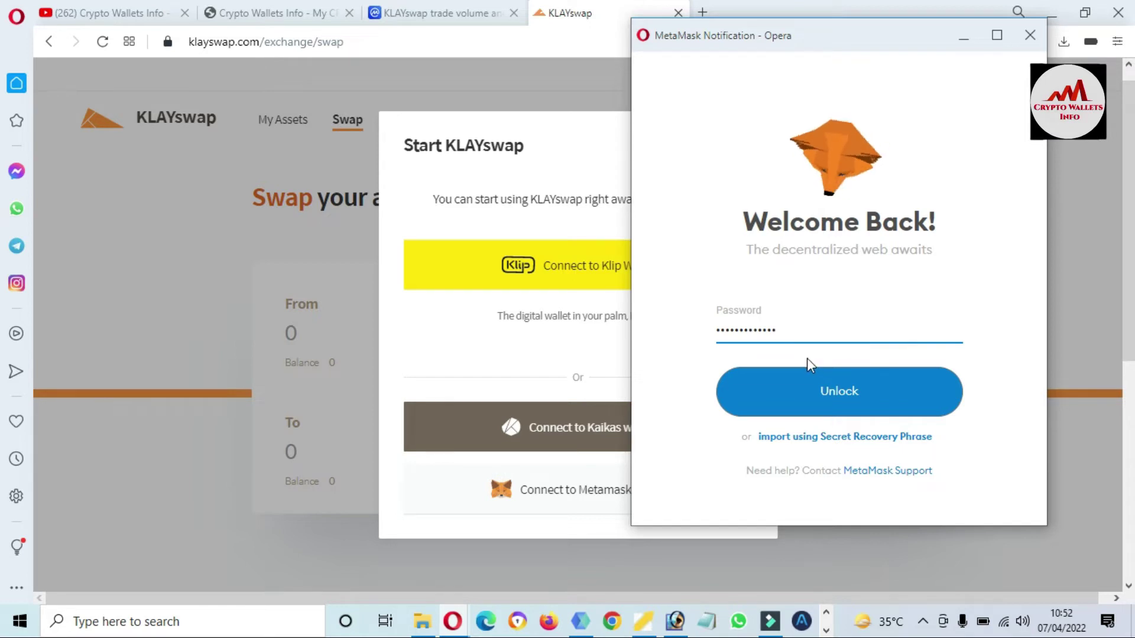
click(833, 394)
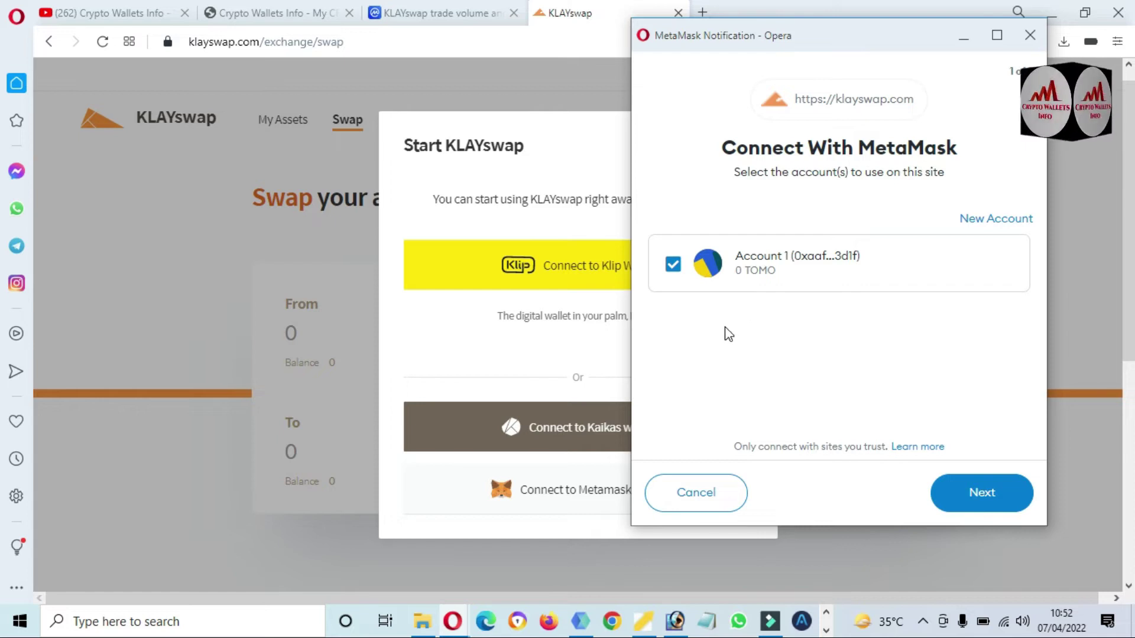
Deselect Account 1, cancel the connection request, and switch MetaMask's network to Klaytn Mainnet Cypress from a new browser tab.
click(673, 274)
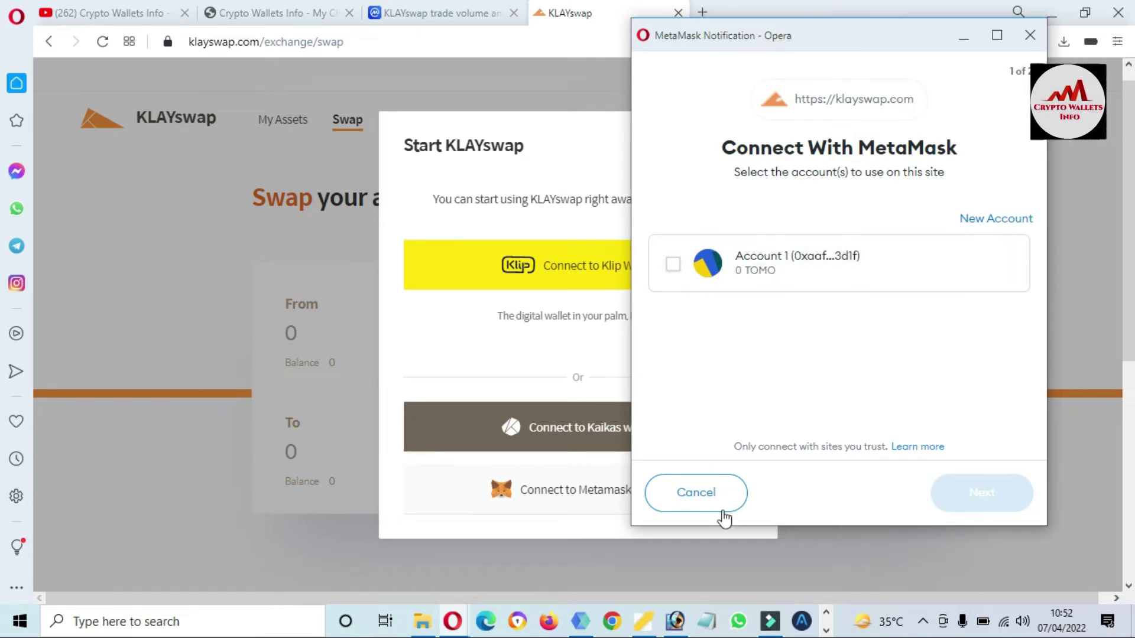
click(702, 508)
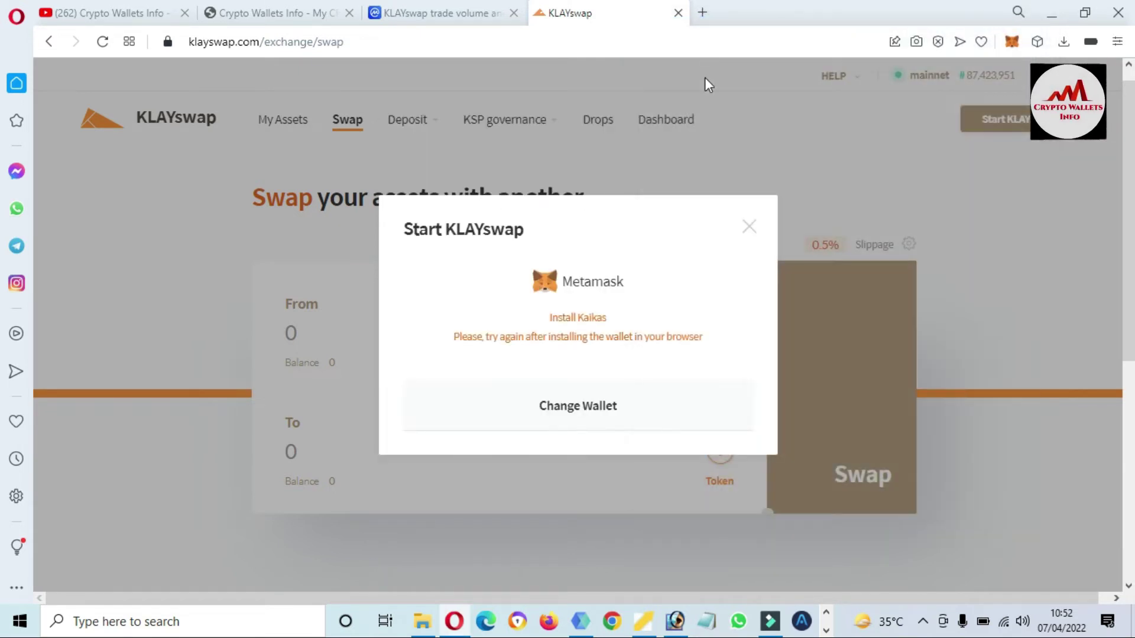
click(702, 13)
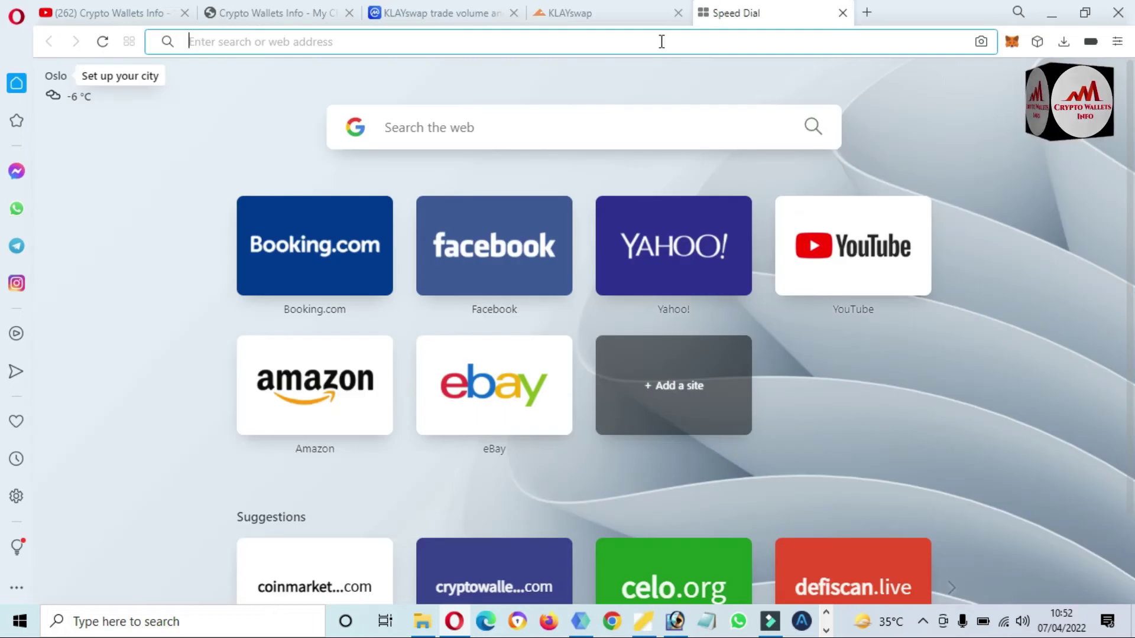
click(1010, 42)
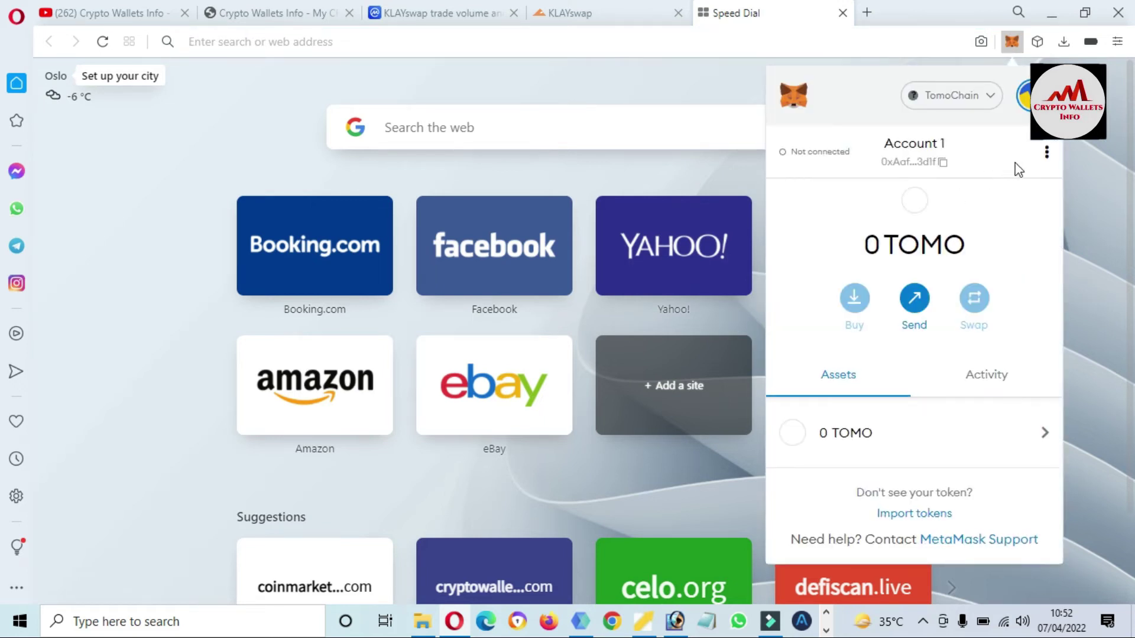
click(987, 99)
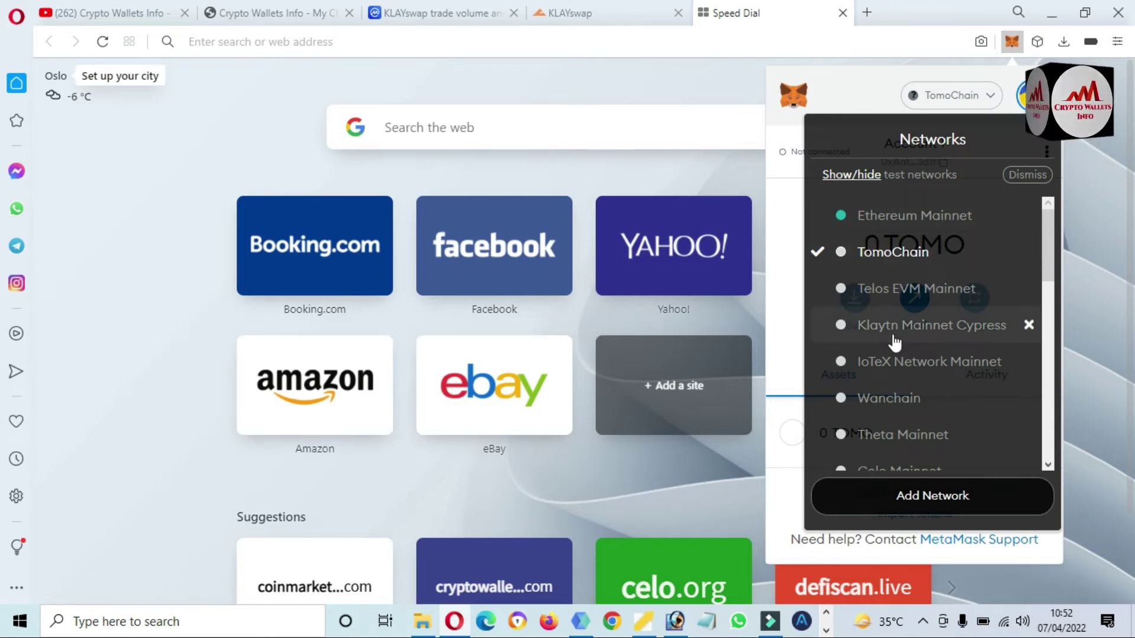
click(922, 340)
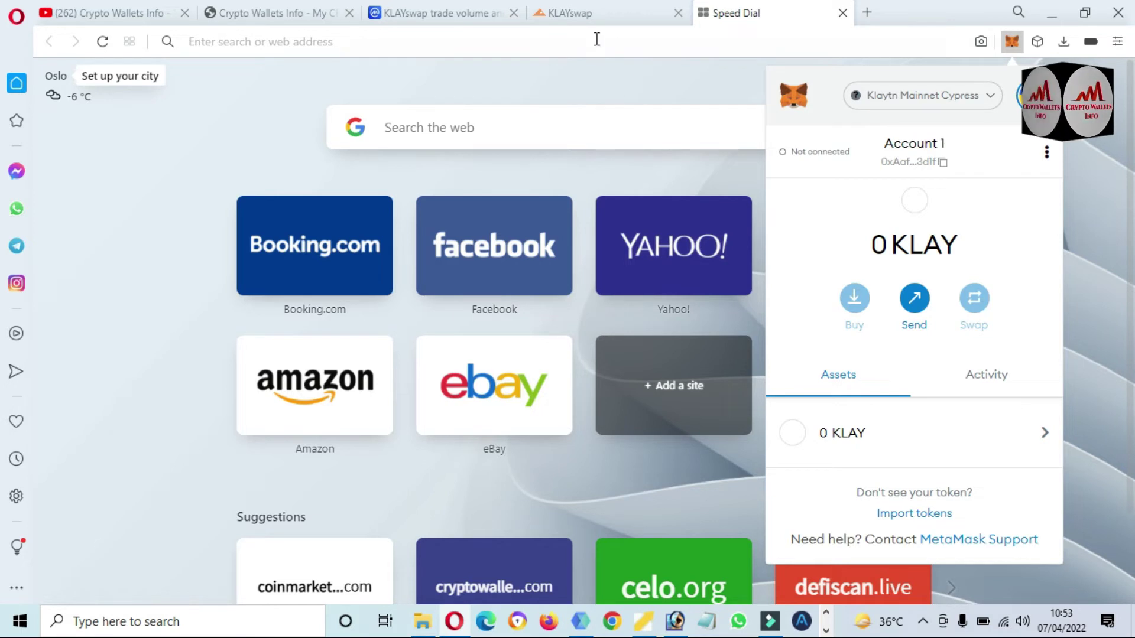
Return to KLAYswap, choose the MetaMask wallet again and approve the connection for Account 1.
click(569, 16)
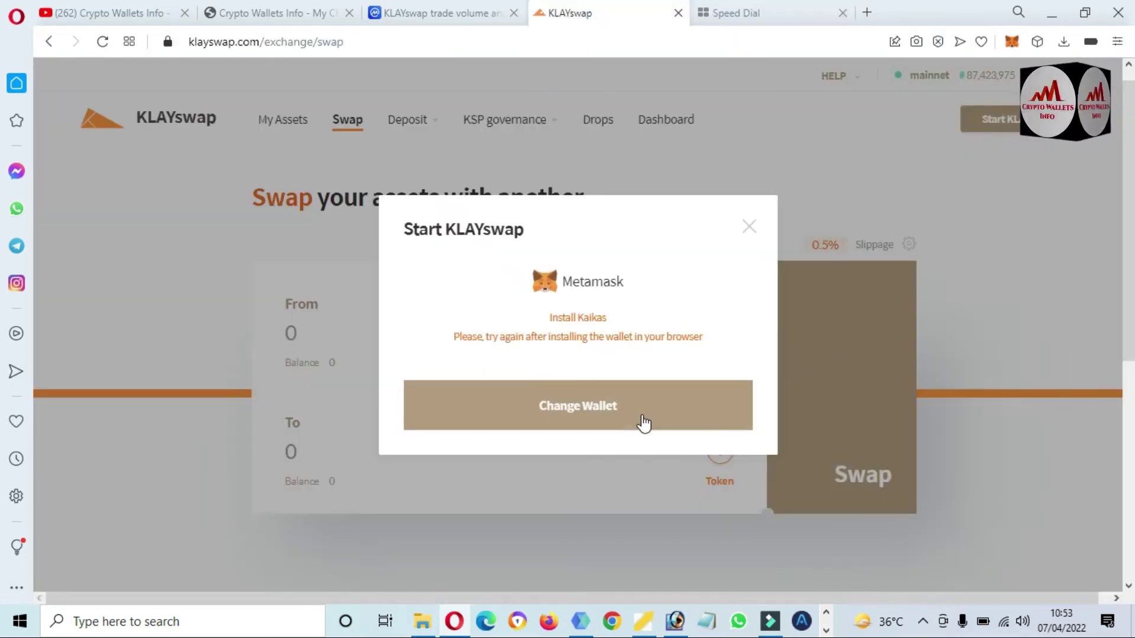
click(616, 423)
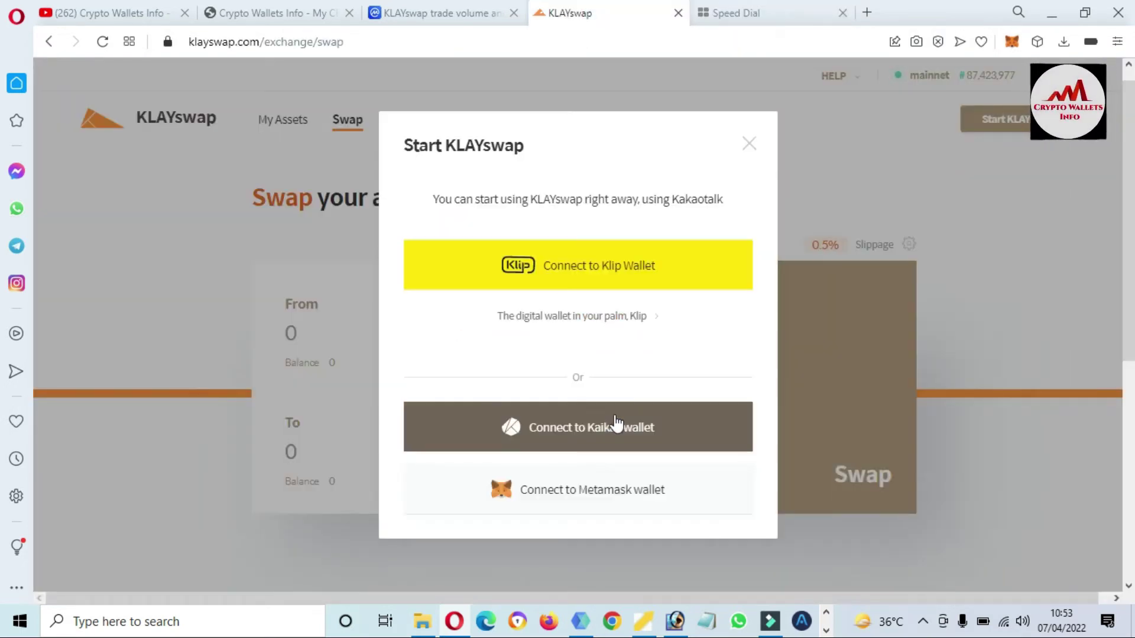
click(609, 493)
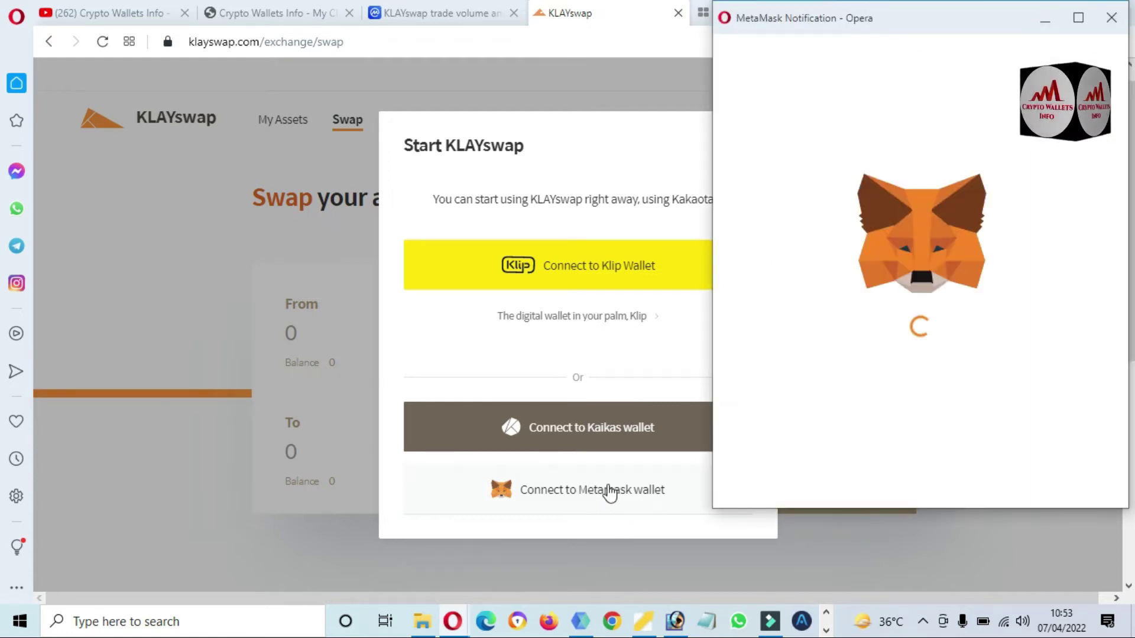
drag(904, 20, 816, 27)
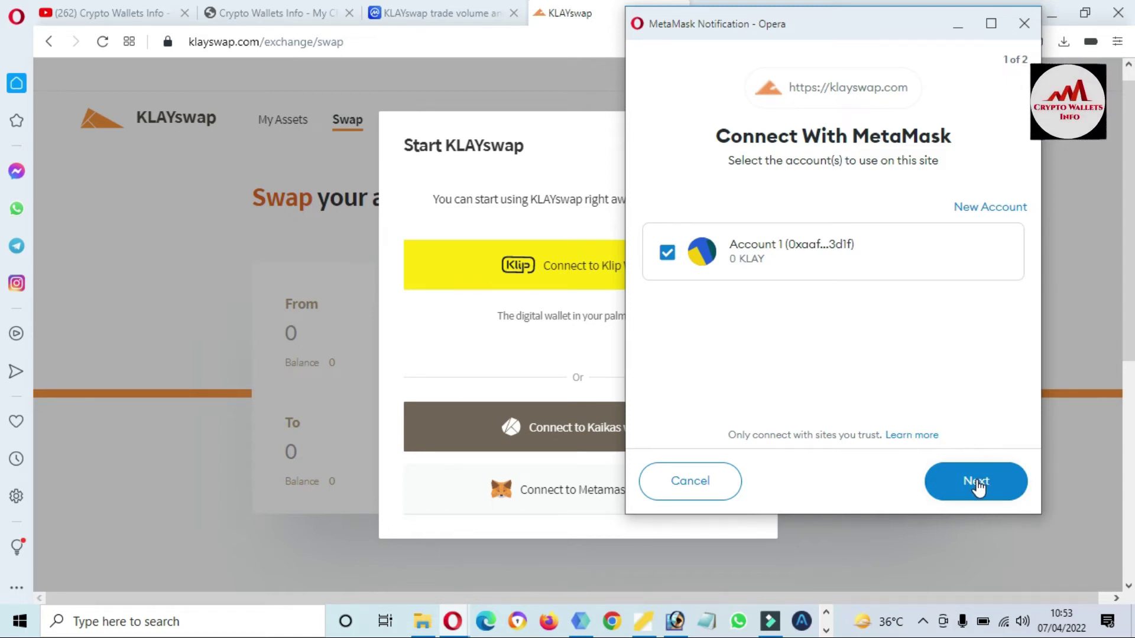
click(978, 487)
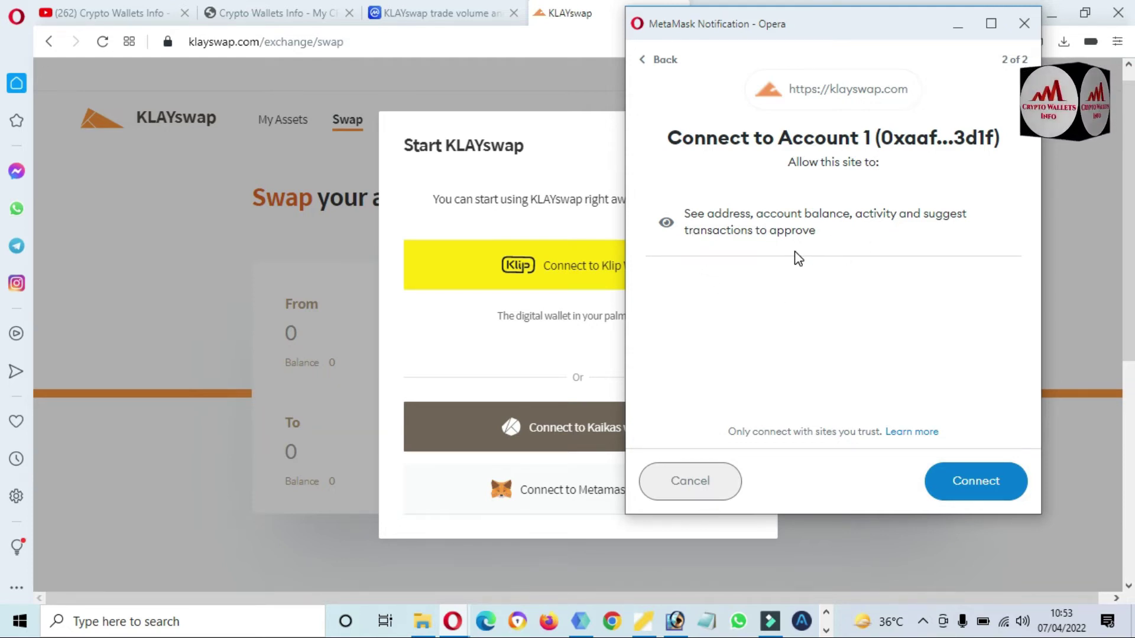
click(979, 481)
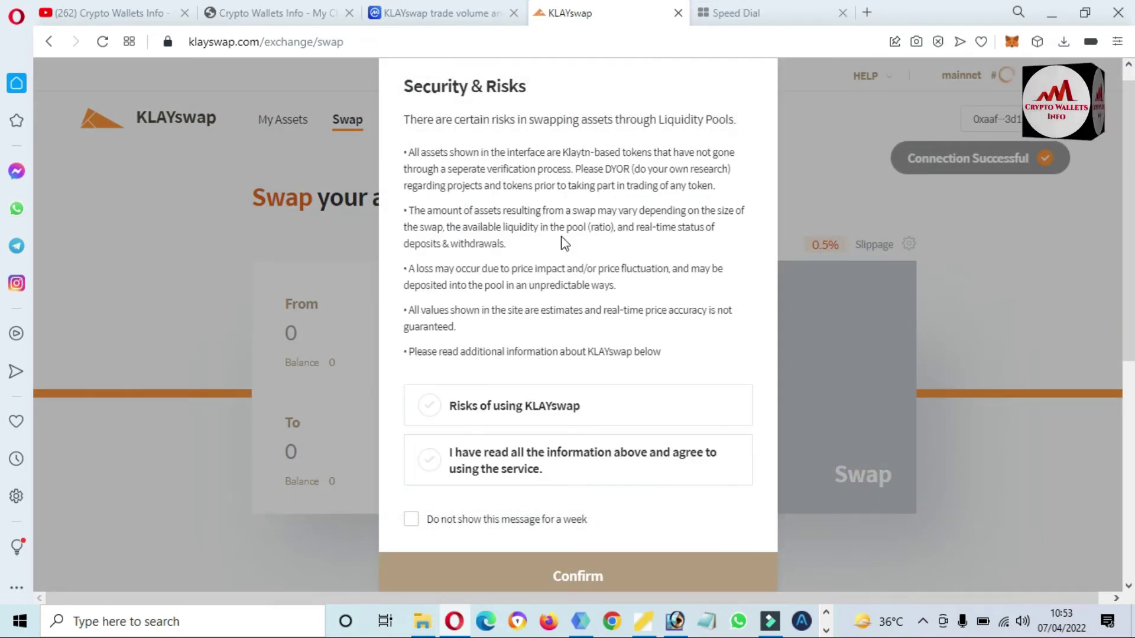
Review the Security & Risks notice, accept both statements, hide the message for a week and confirm.
drag(404, 92, 501, 88)
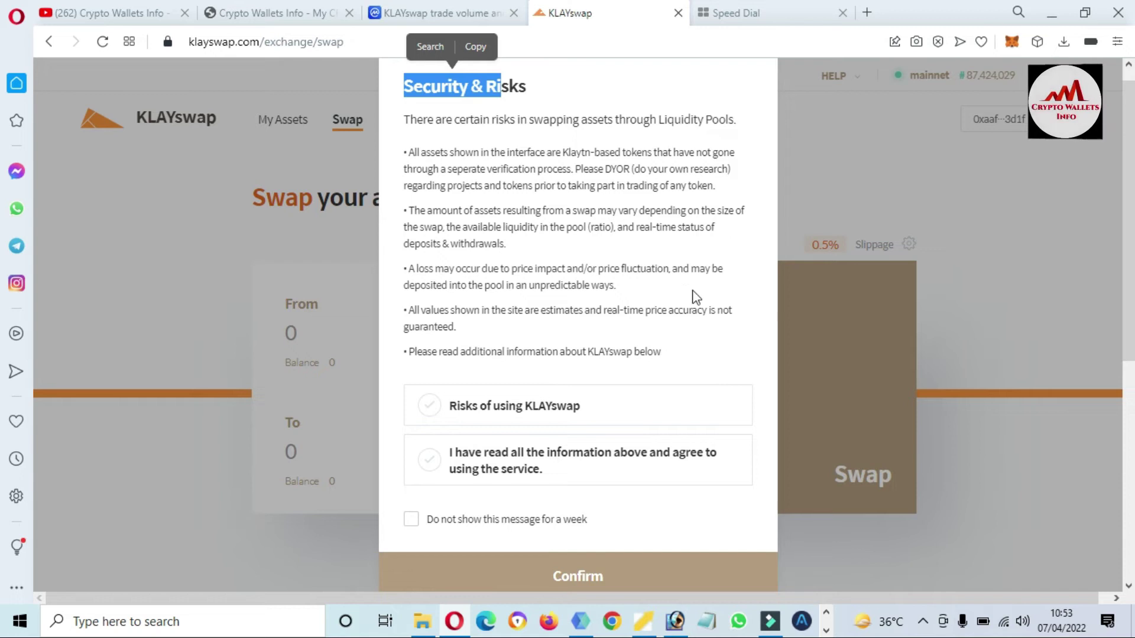
click(438, 425)
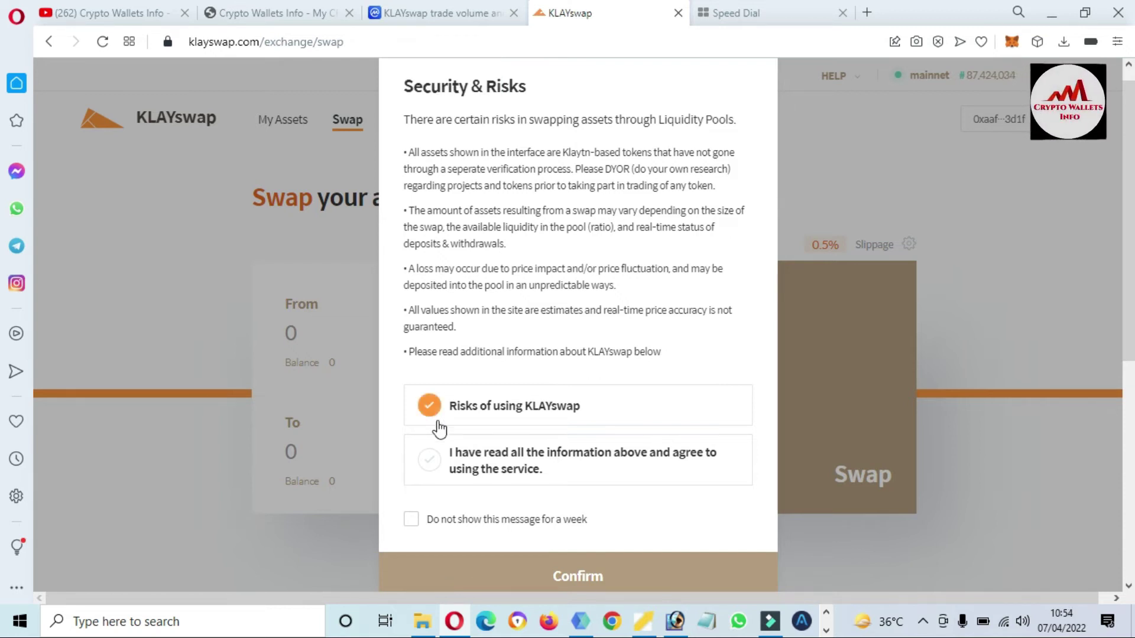
click(443, 458)
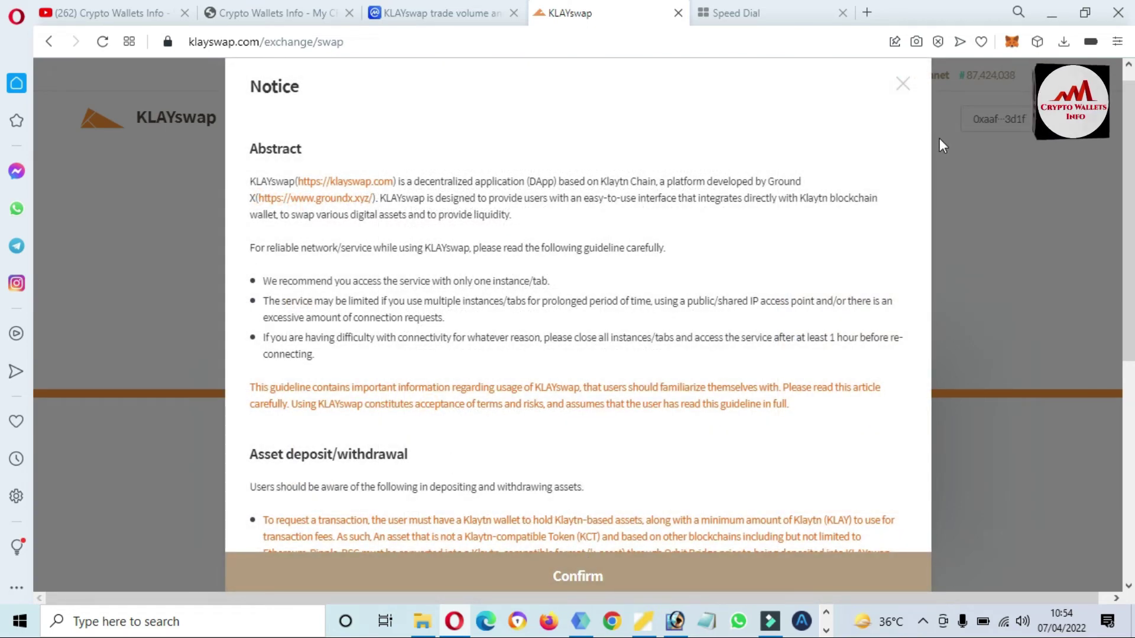
drag(925, 153, 932, 561)
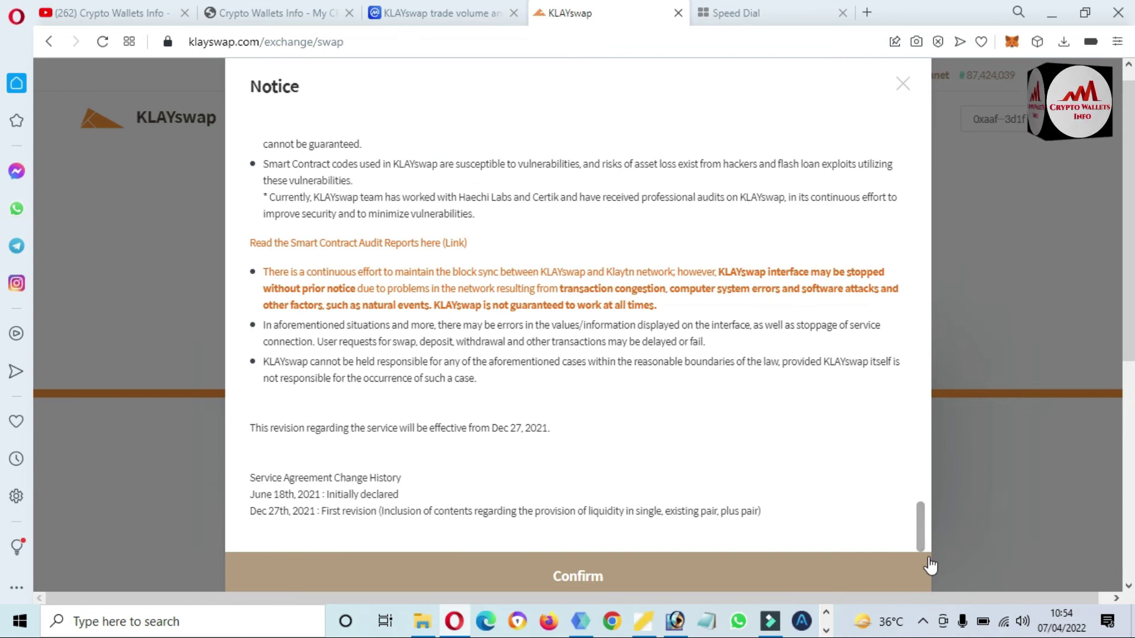
click(609, 574)
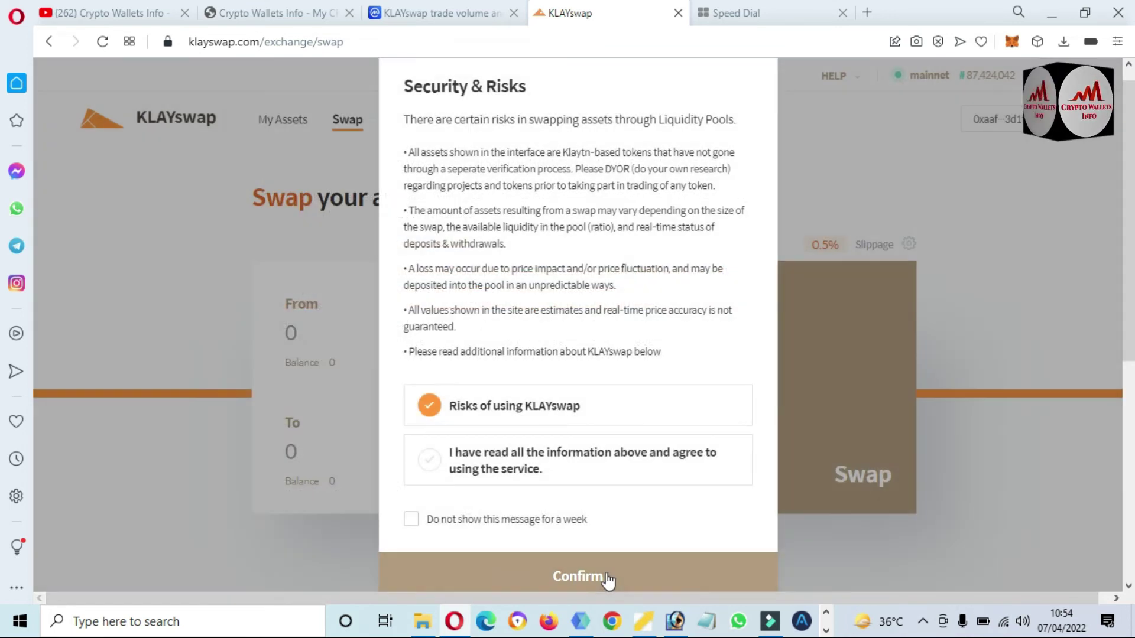
click(432, 460)
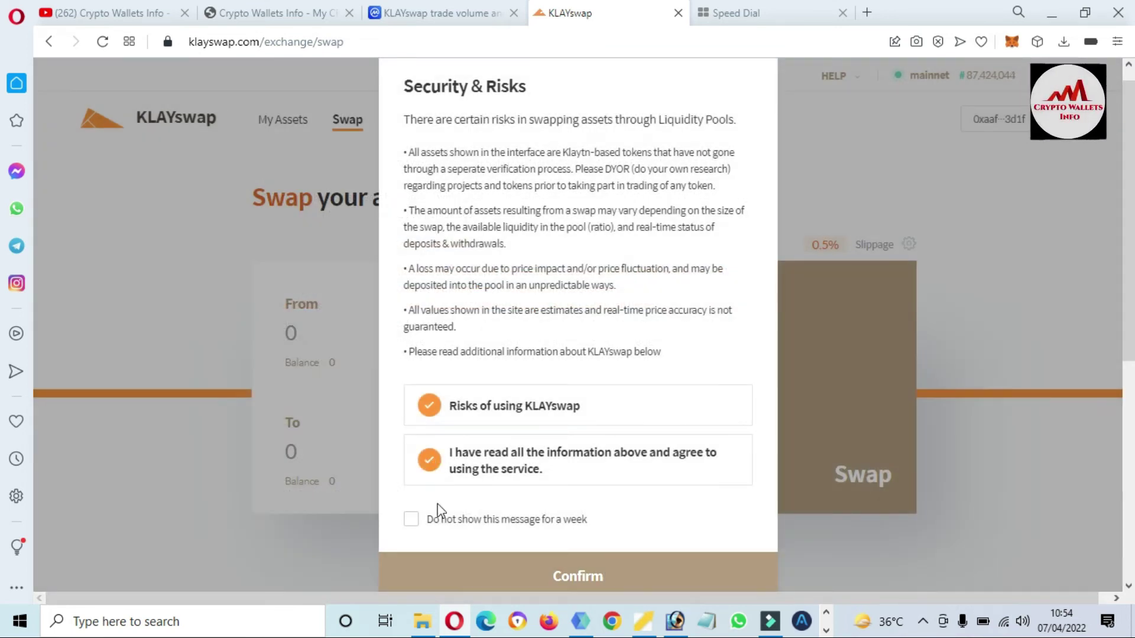
click(412, 521)
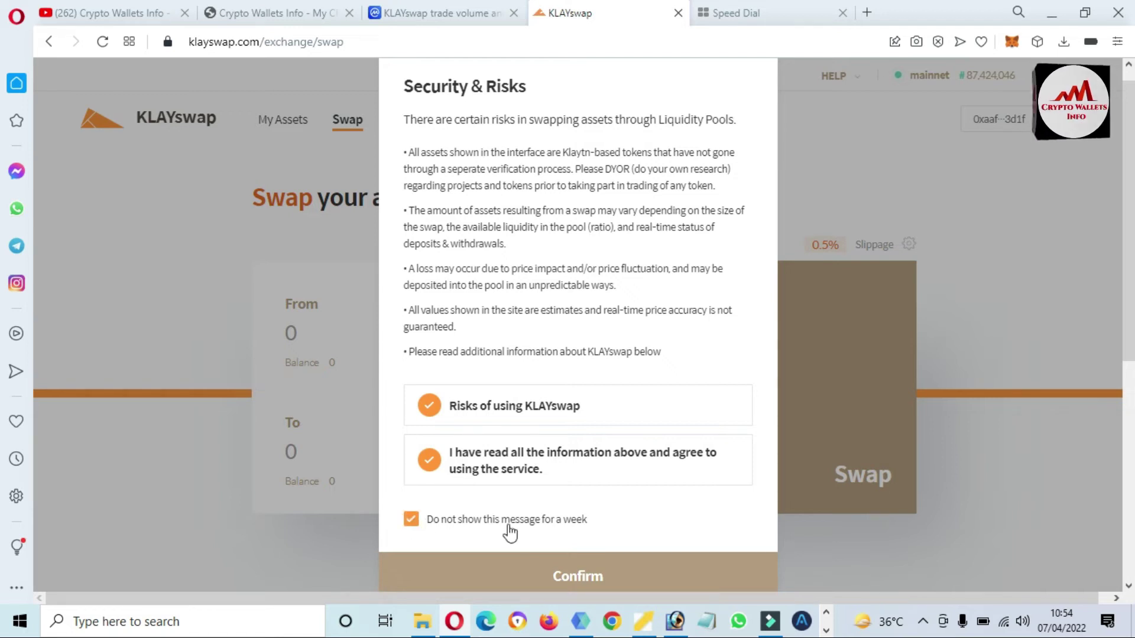
click(572, 577)
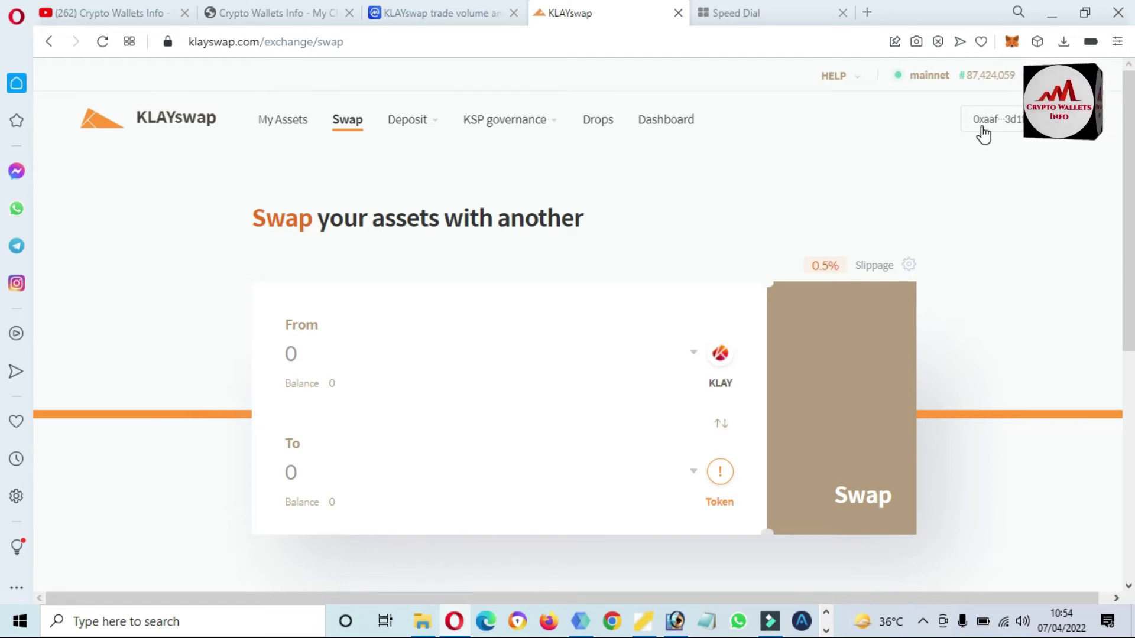
Check the connected wallet's account details on the Swap page and close them.
drag(965, 130, 1018, 135)
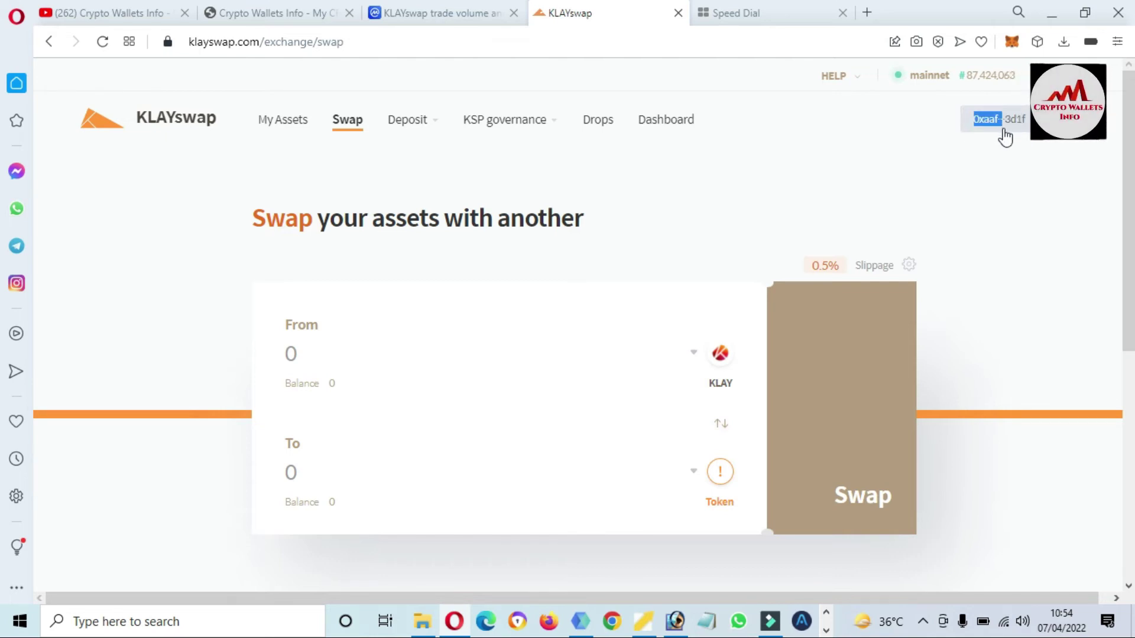
click(1005, 138)
scroll(1005, 137, down, 2)
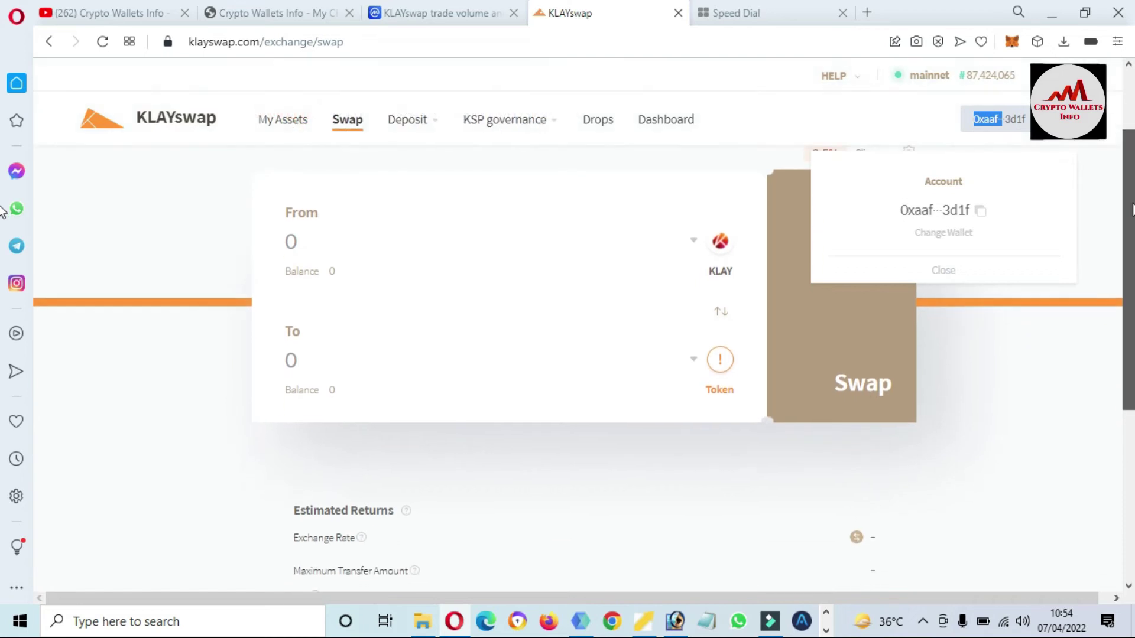
scroll(1132, 210, up, 1)
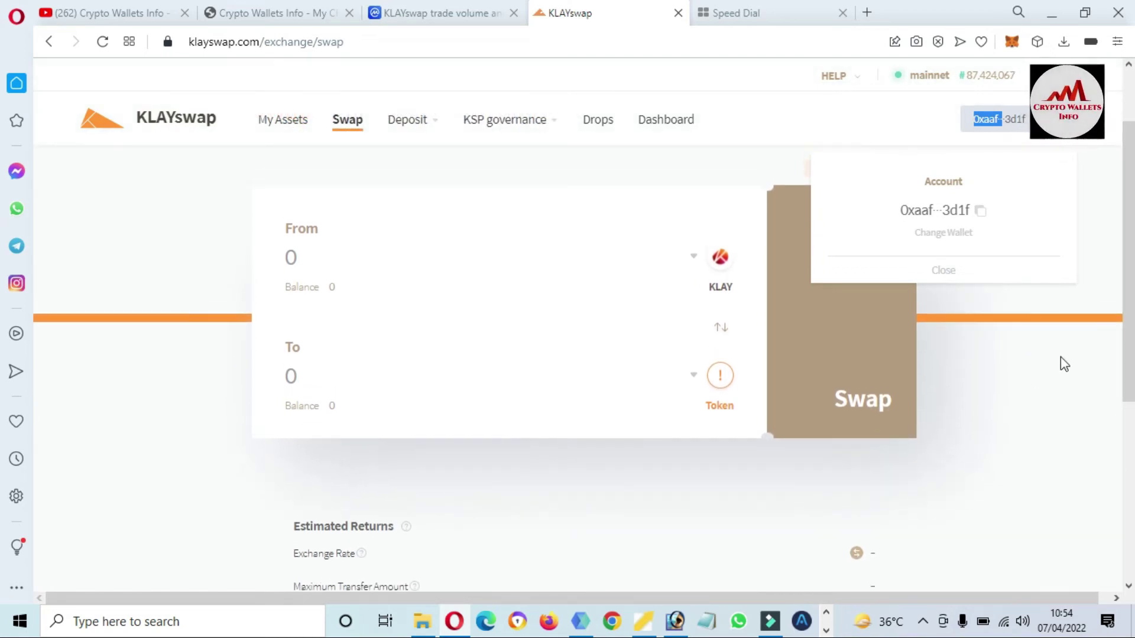
click(1088, 372)
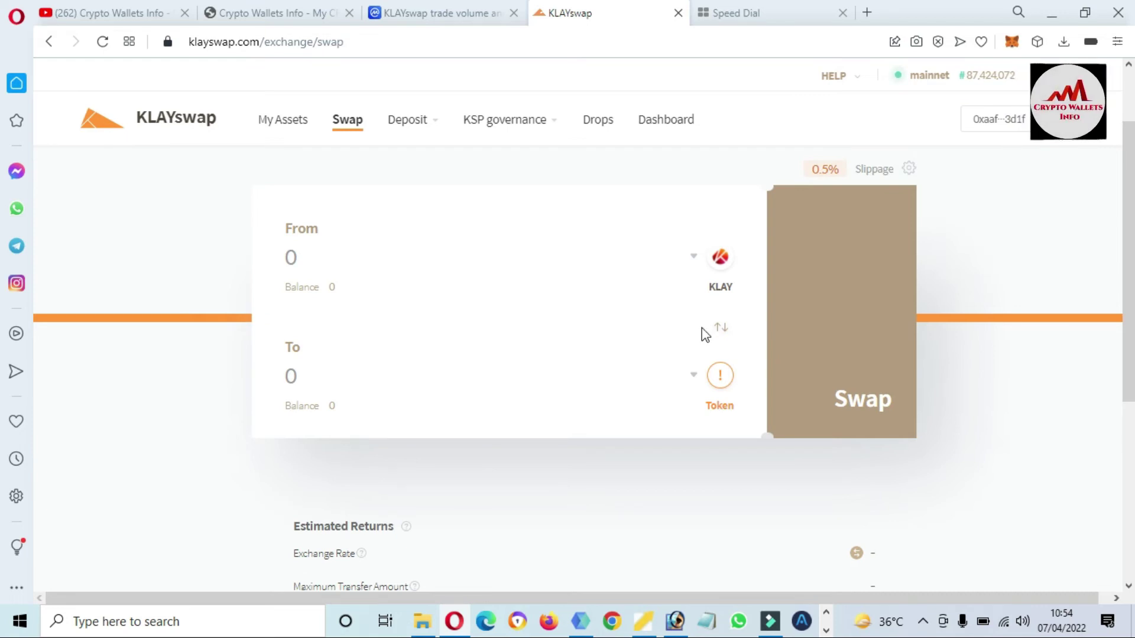
Choose Klaytn (KLAY) as the token to swap from.
click(696, 257)
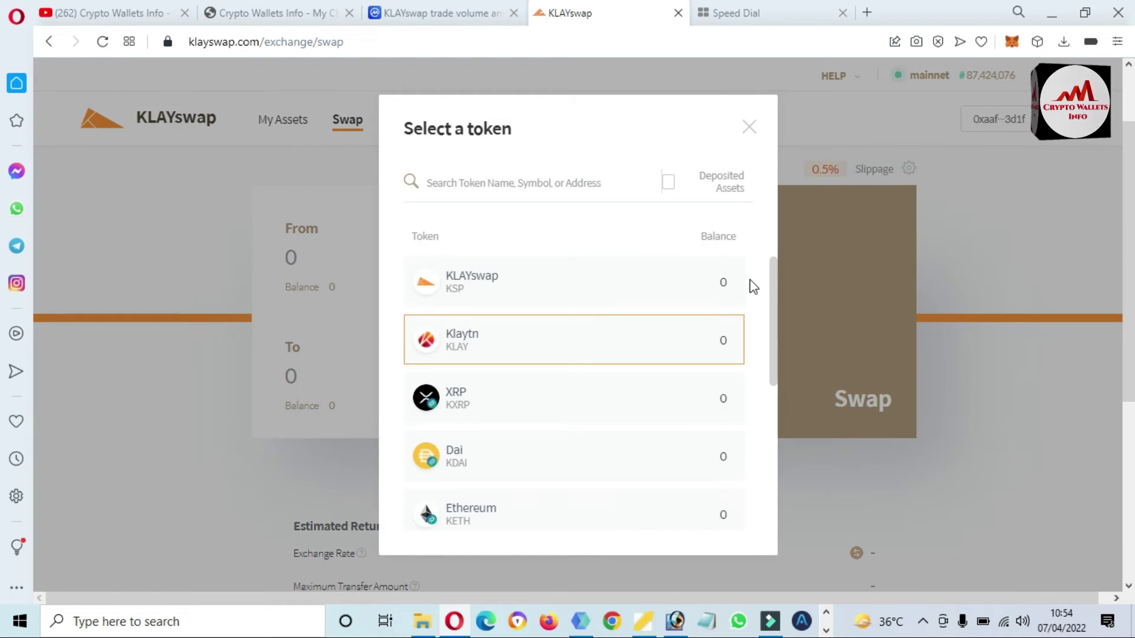
drag(774, 269, 760, 302)
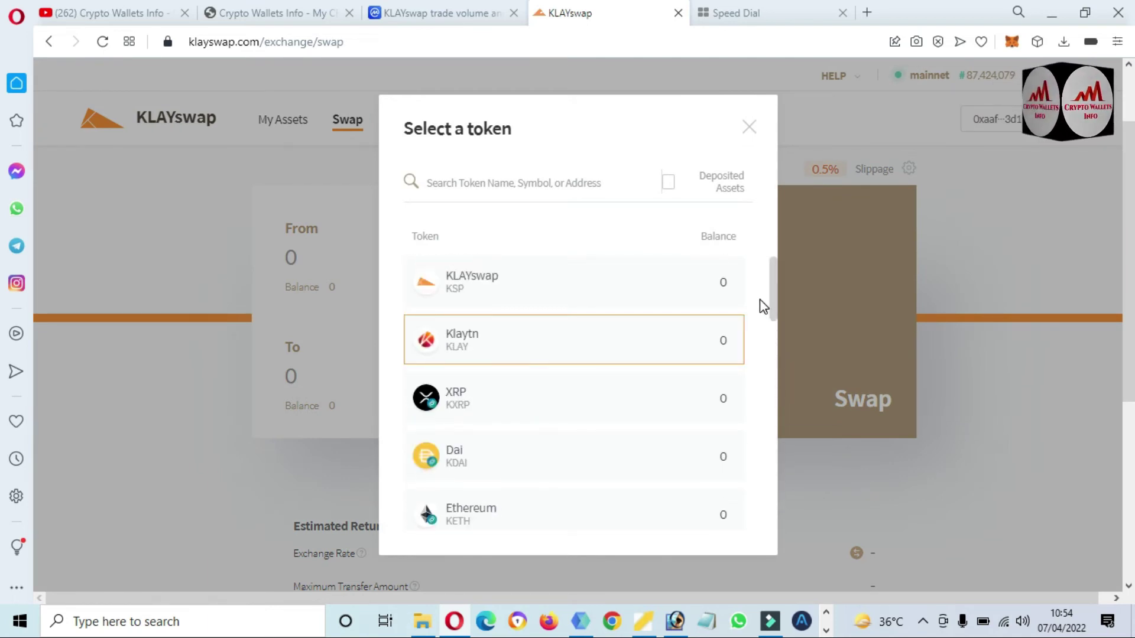
click(526, 345)
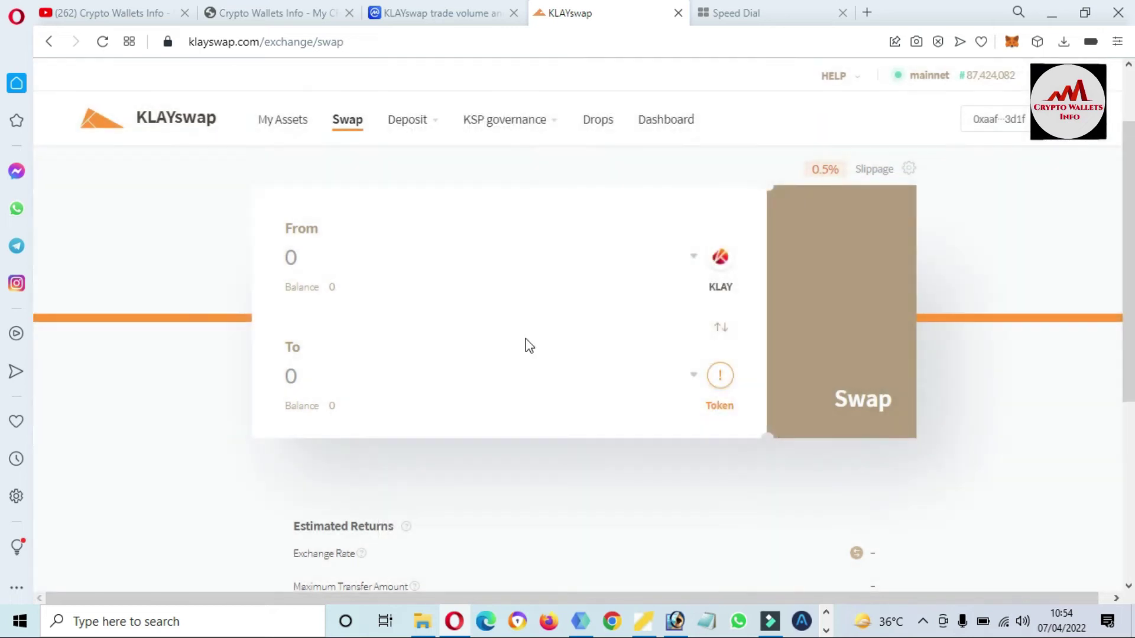
Browse the token list for the receiving side of the swap and choose Tether (KUSDT).
click(695, 378)
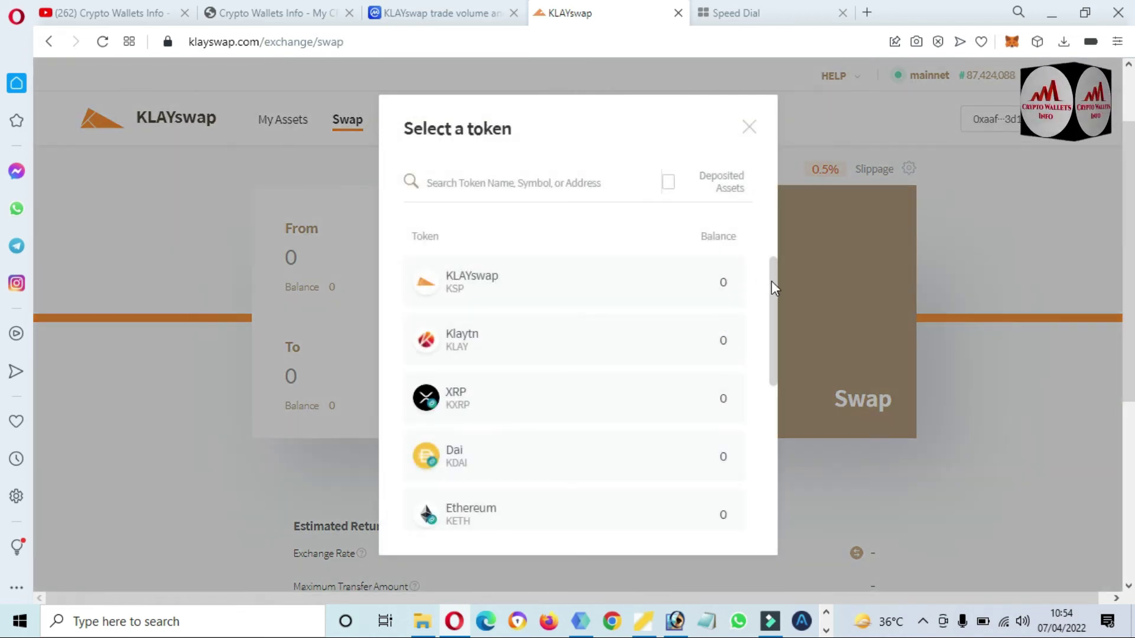
drag(772, 281, 775, 445)
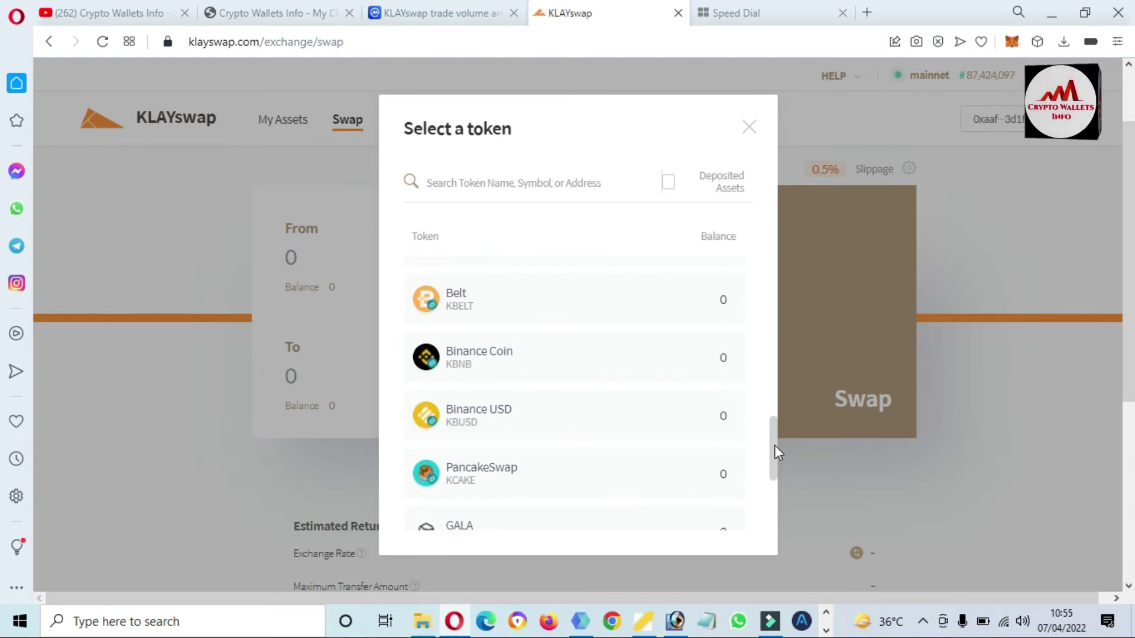
drag(774, 437, 776, 477)
scroll(775, 411, up, 6)
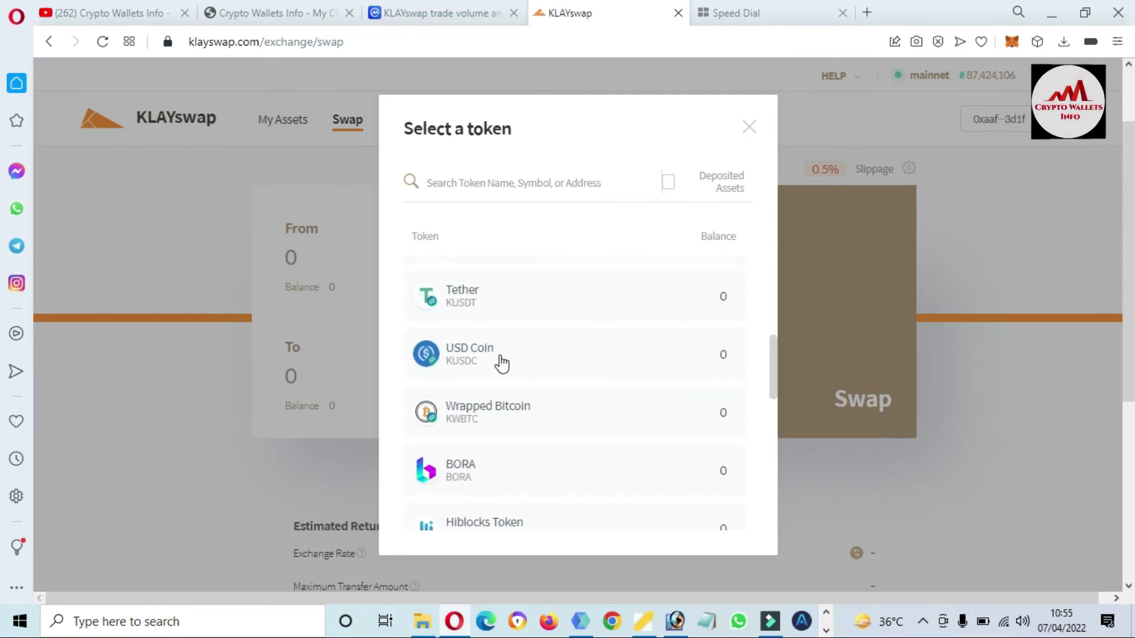
click(485, 299)
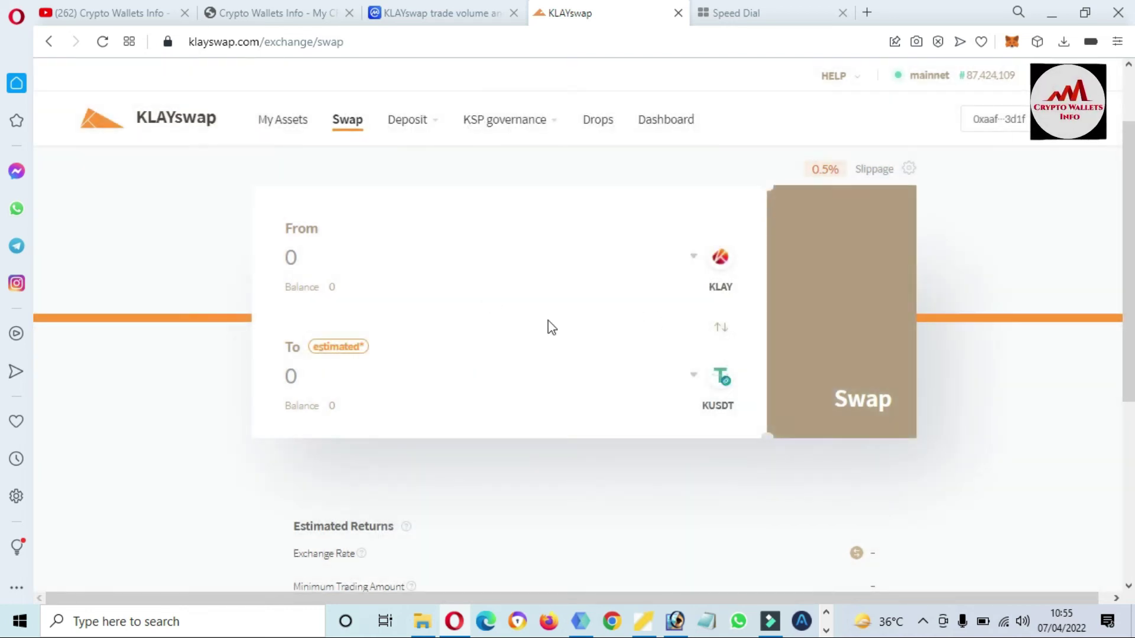
Set the amount of KLAY to swap from to 100.
click(295, 260)
text(1)
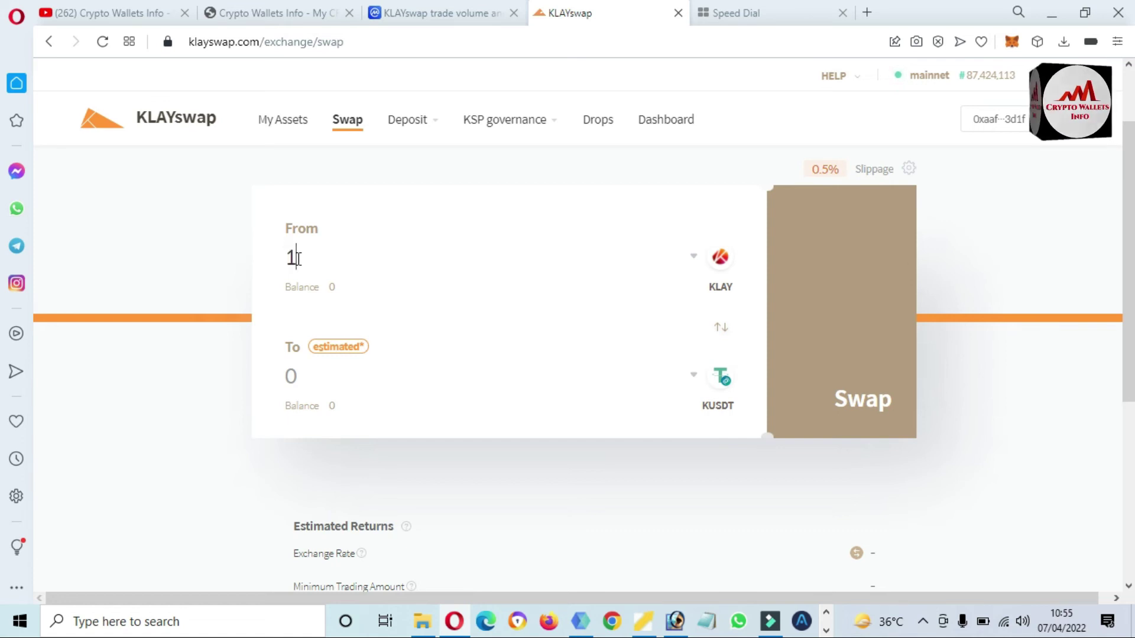
text(00)
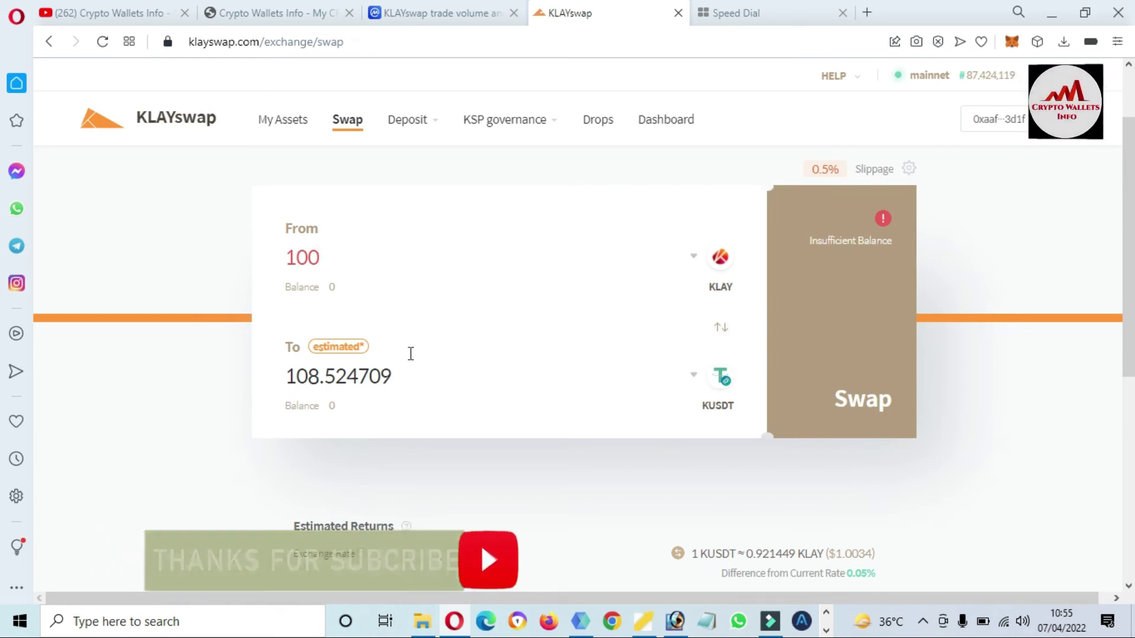
Examine the swap's exchange rate, minimum trading amount, fee, route and transaction history, then the notice above Swap.
scroll(6, 283, down, 5)
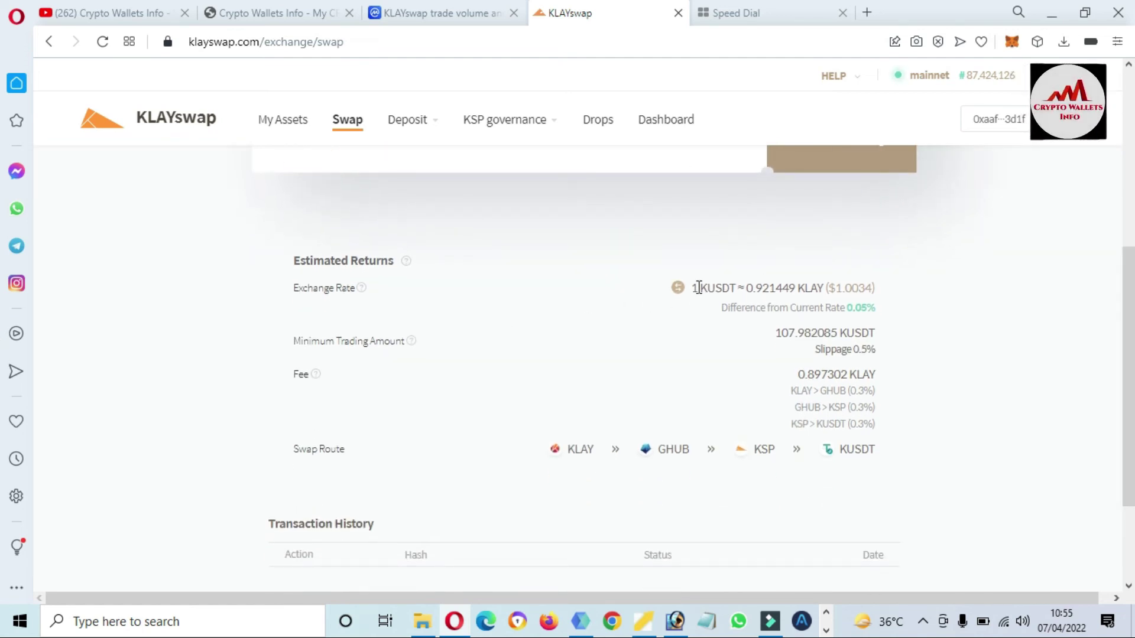
drag(695, 288, 924, 318)
click(921, 310)
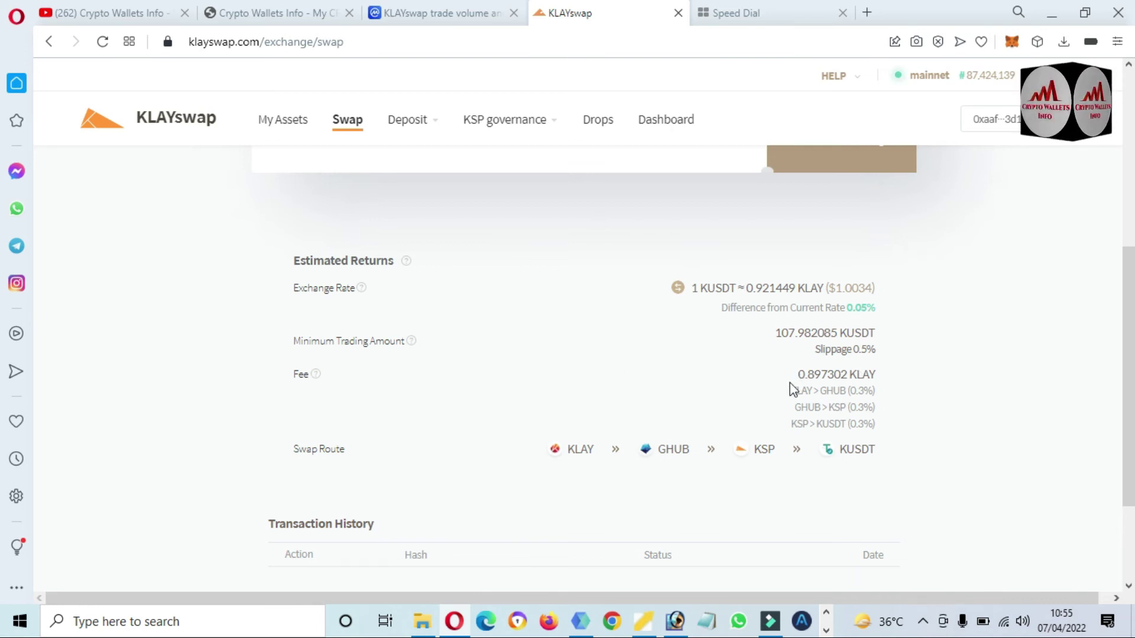
drag(797, 376, 900, 380)
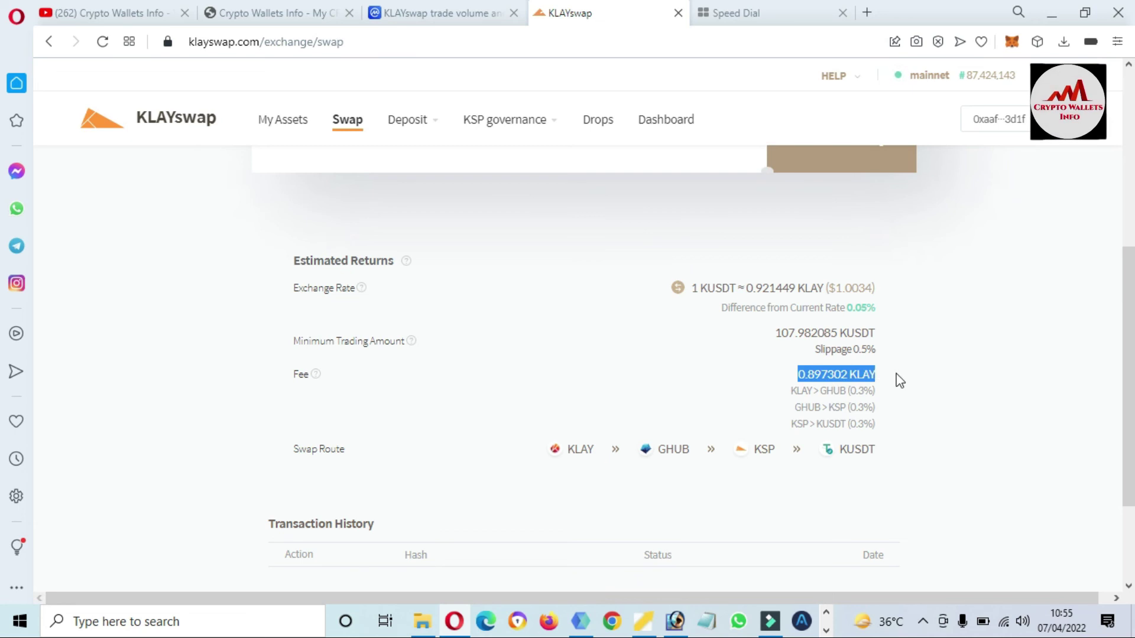
click(917, 421)
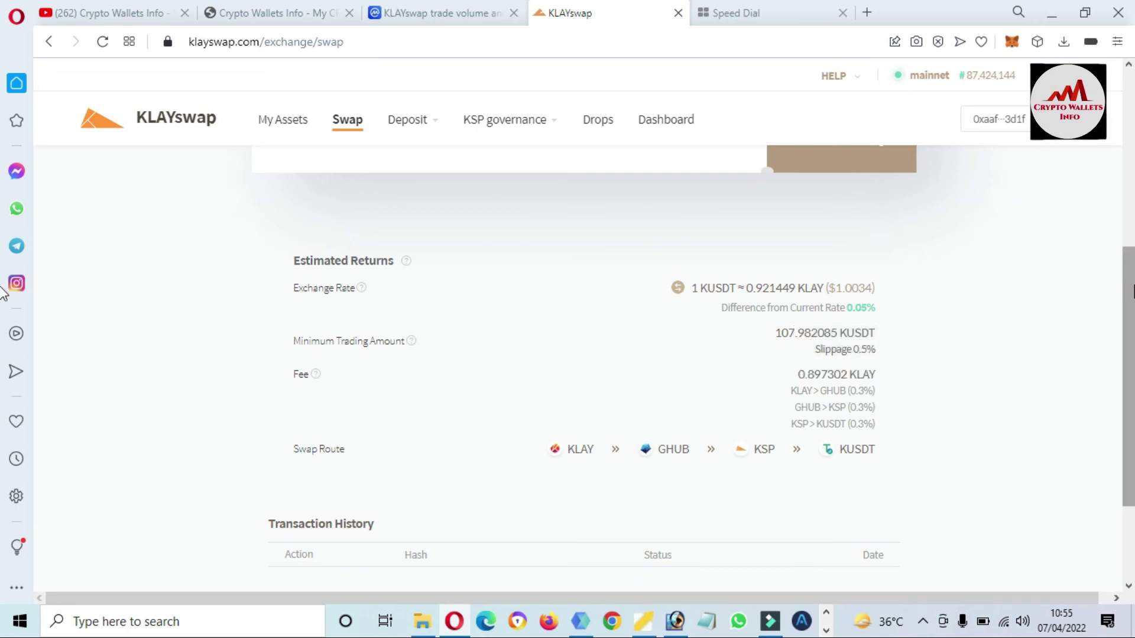
drag(1129, 290, 1129, 365)
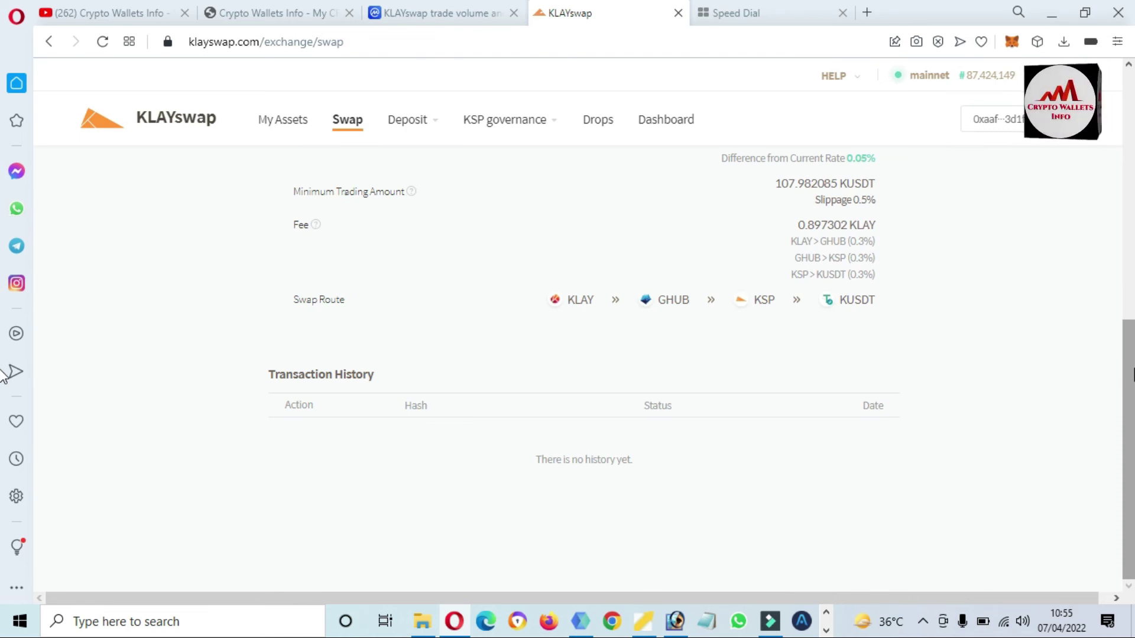
drag(1131, 383, 1131, 186)
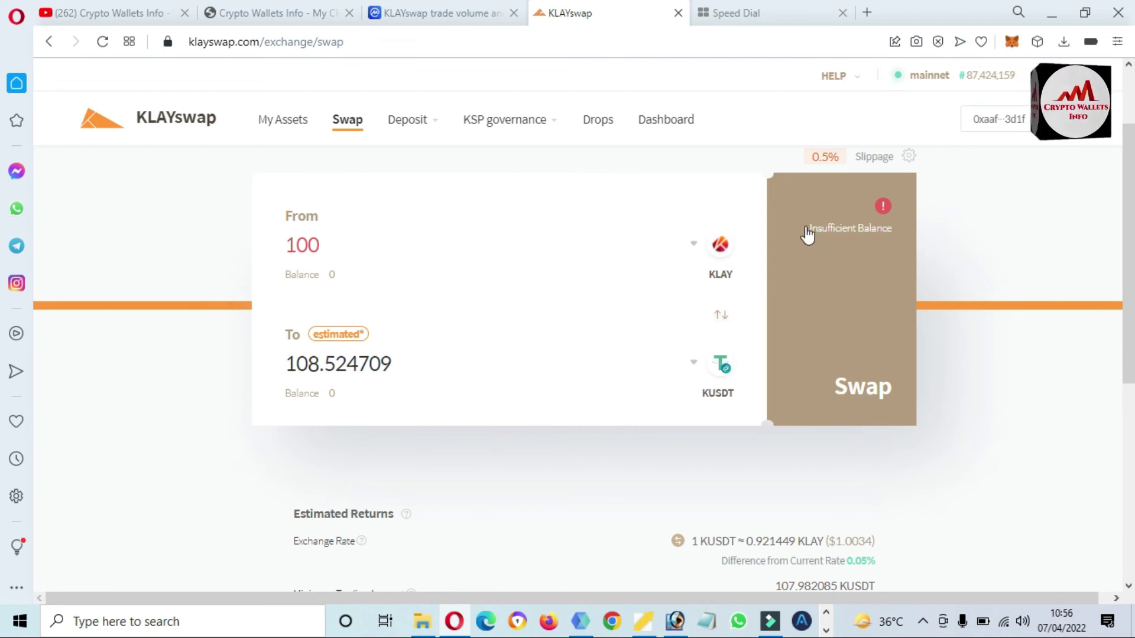
triple_click(896, 228)
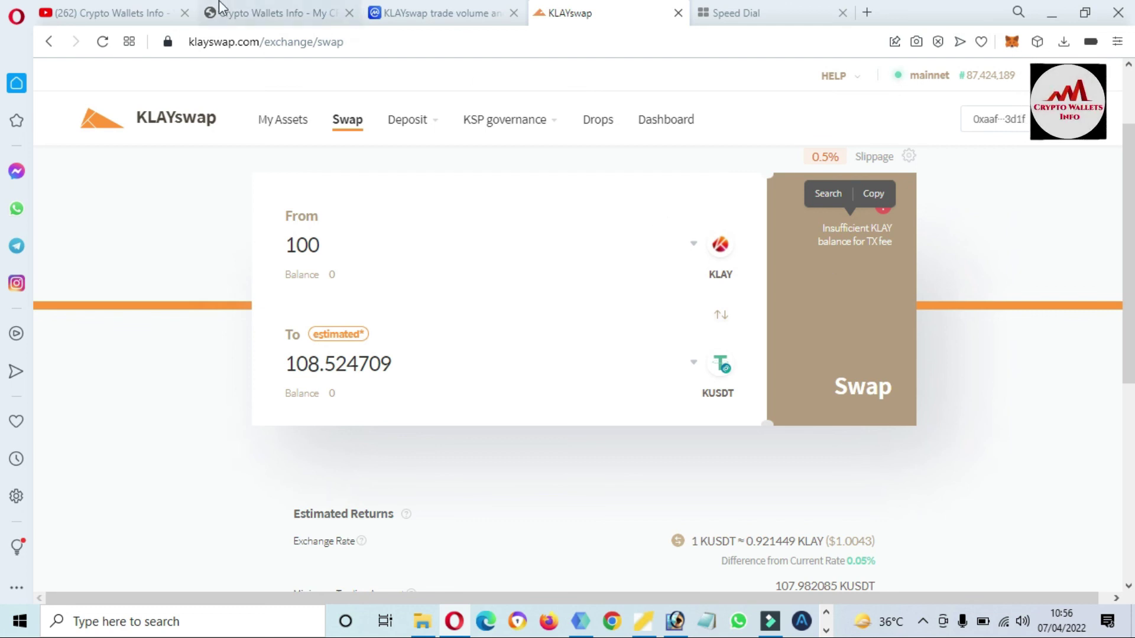
View the Crypto Wallets Info YouTube channel and website, including the channel's section for the Urdu language audience.
click(85, 11)
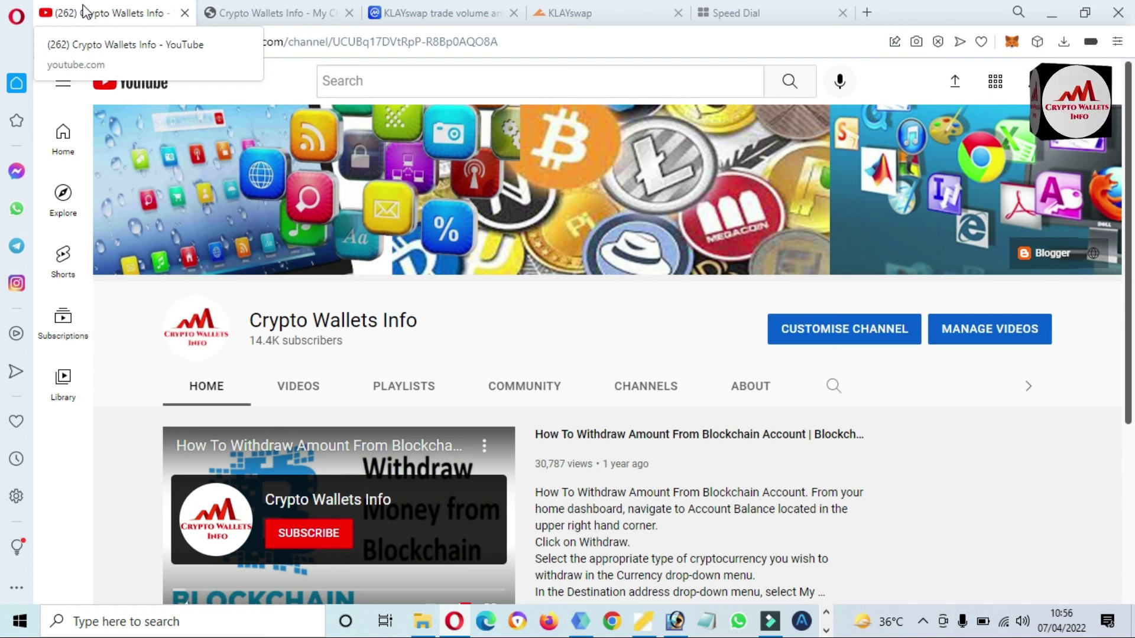
click(300, 22)
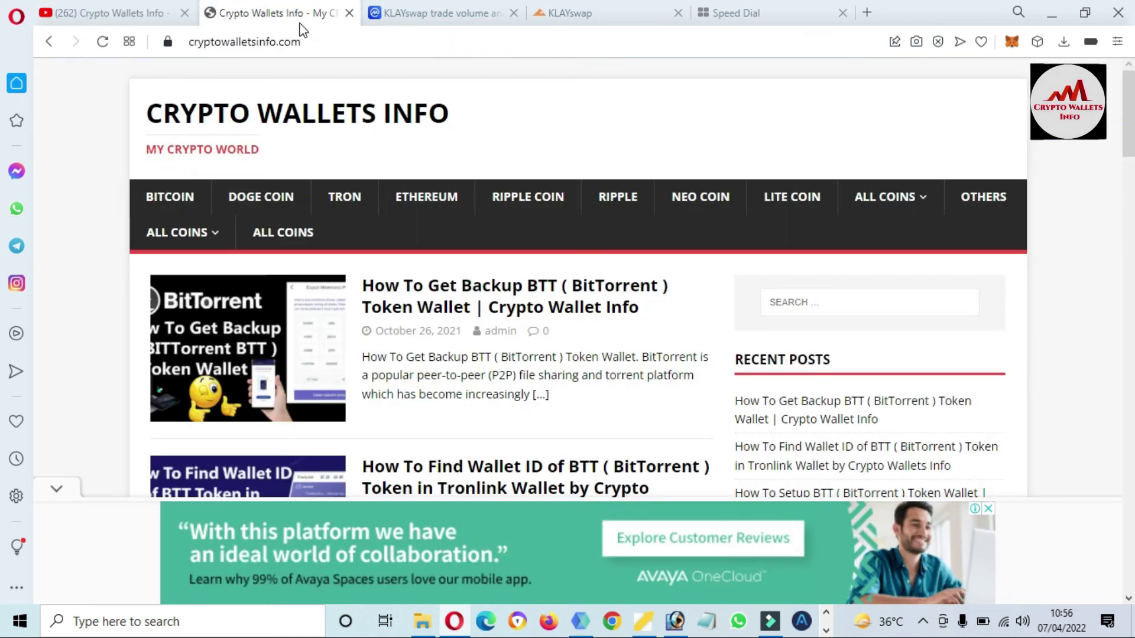
click(110, 7)
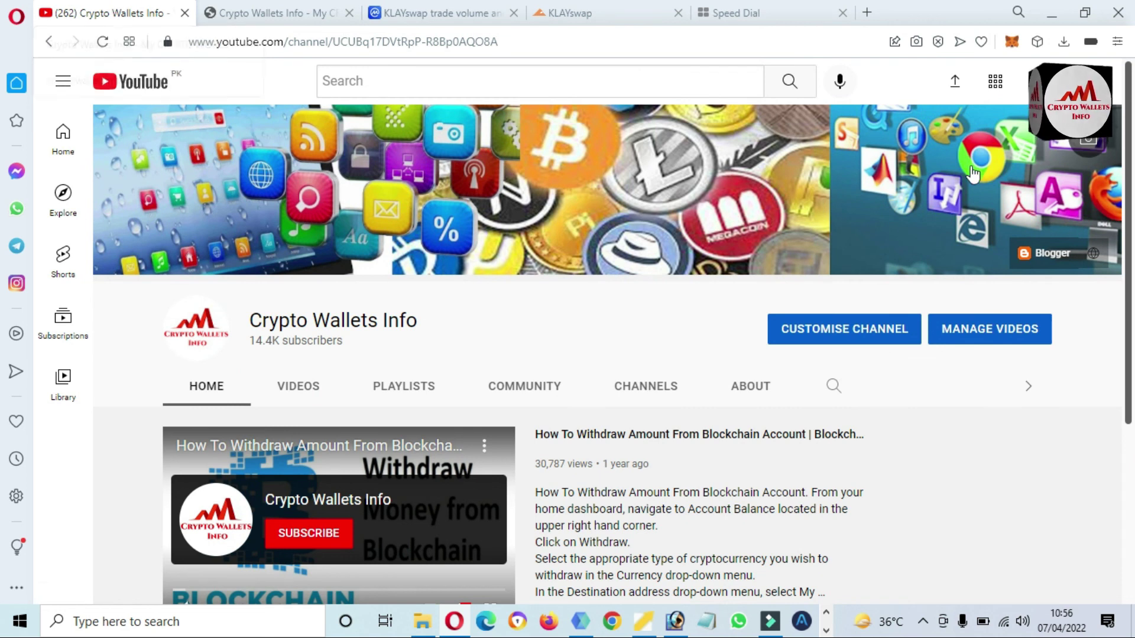
drag(1128, 140, 1132, 342)
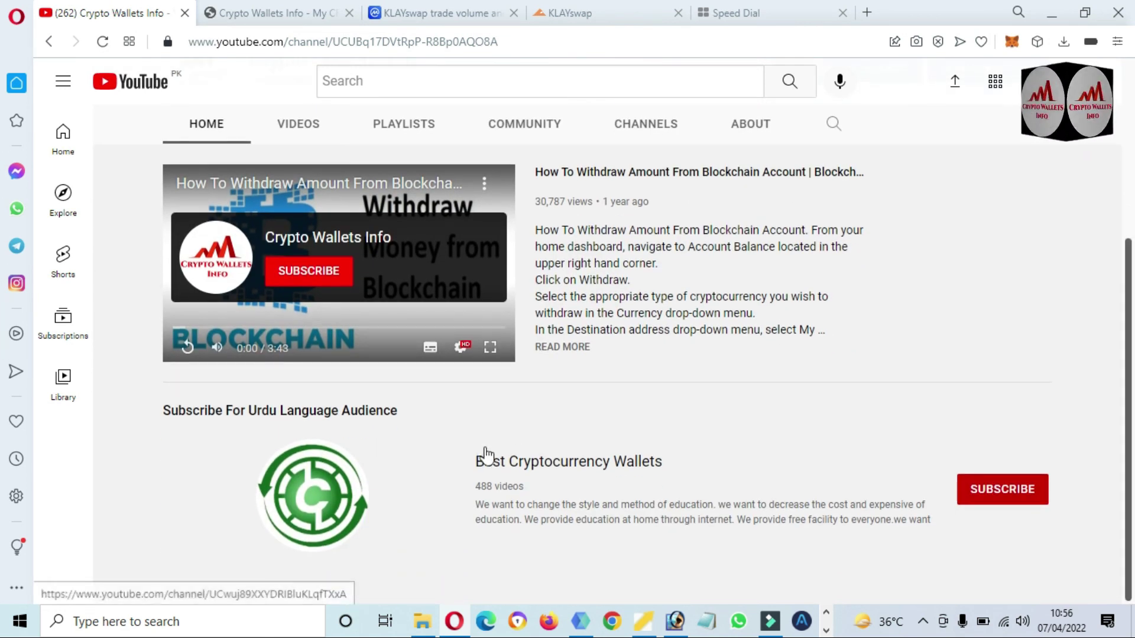